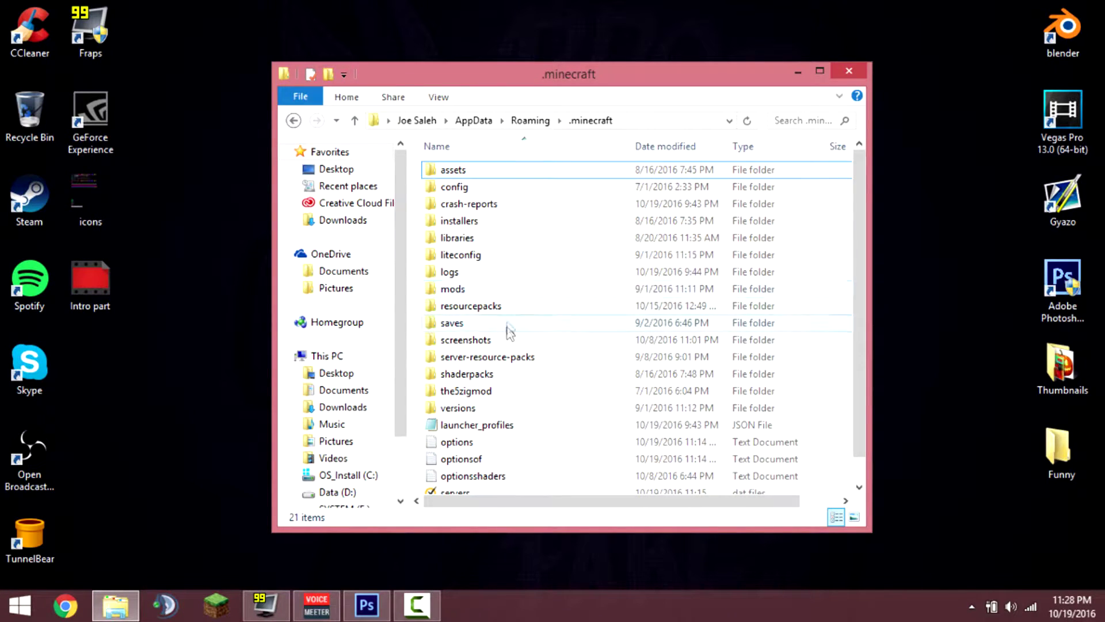
Browse resourcepacks > United Pack - 1.8 > assets > minecraft > textures > gui, then select icons on the desktop.
{"action": "double_click", "coordinate": [471, 306]}
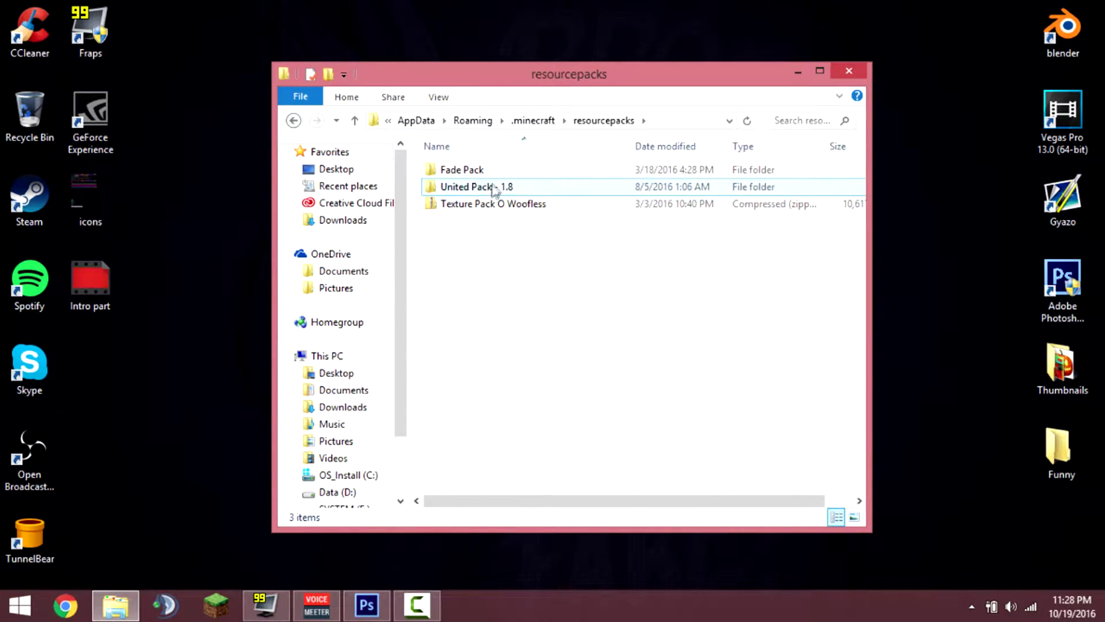
{"action": "mouse_move", "coordinate": [494, 190]}
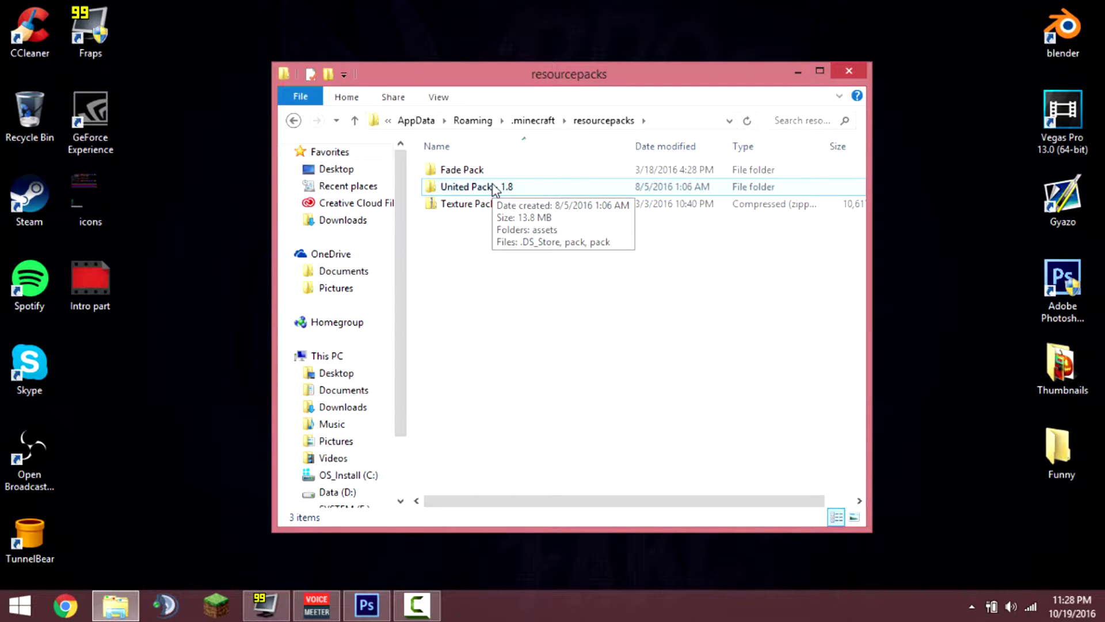
{"action": "double_click", "coordinate": [494, 190]}
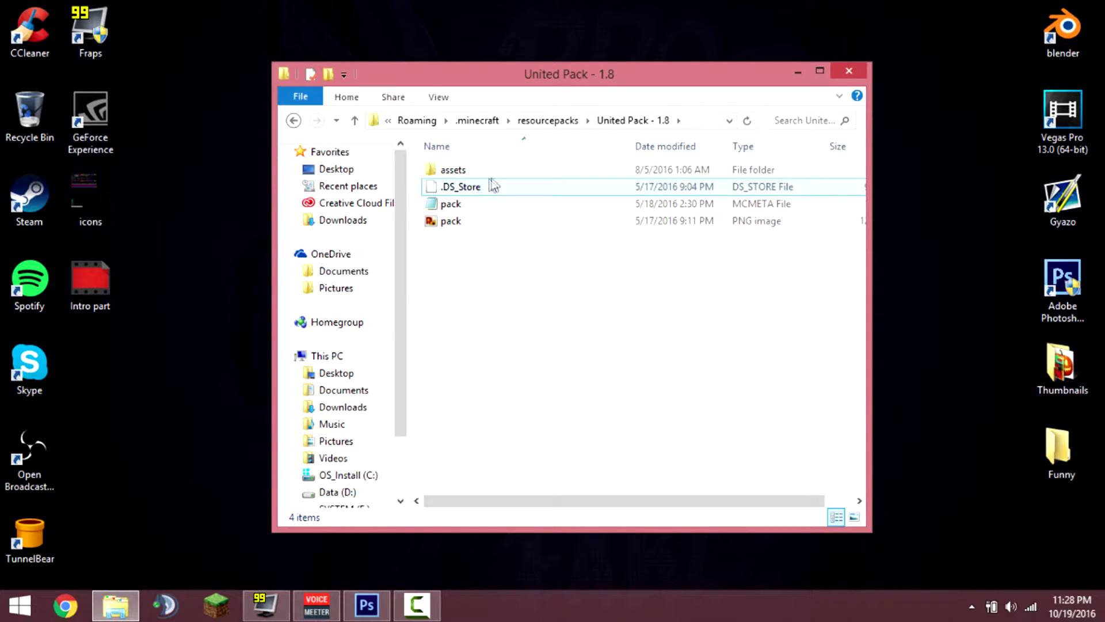
{"action": "double_click", "coordinate": [495, 171]}
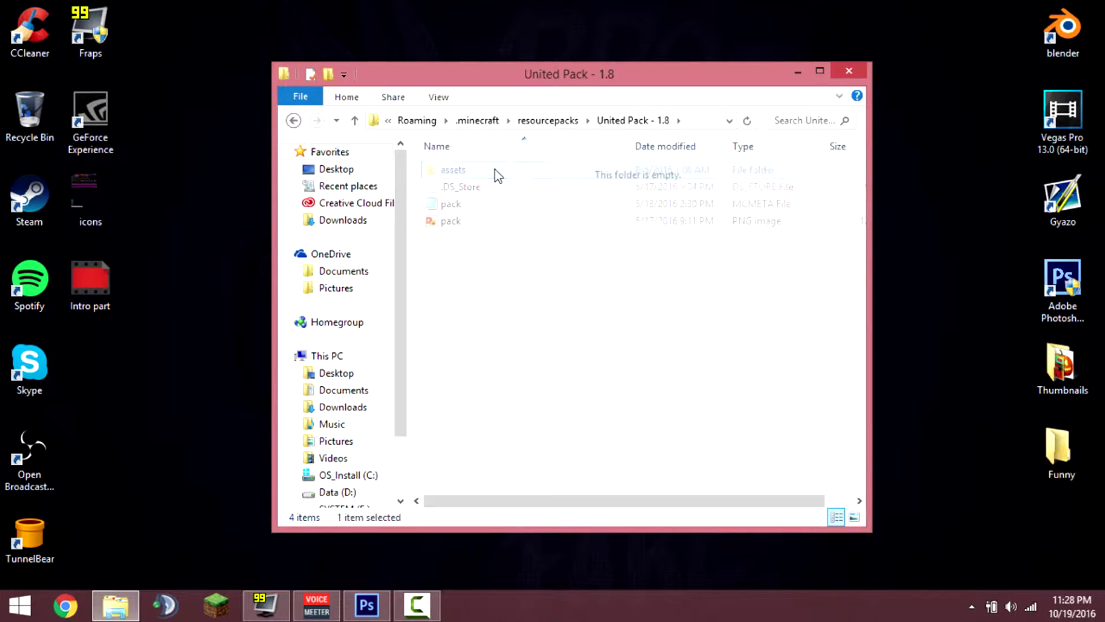
{"action": "double_click", "coordinate": [497, 171]}
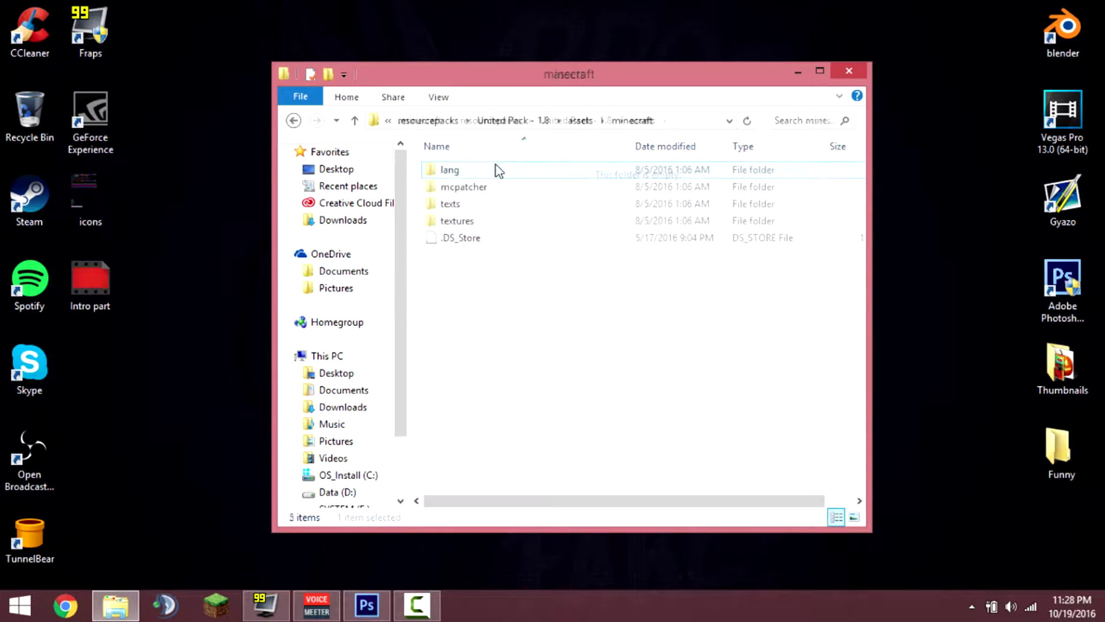
{"action": "double_click", "coordinate": [492, 224]}
{"action": "double_click", "coordinate": [493, 243]}
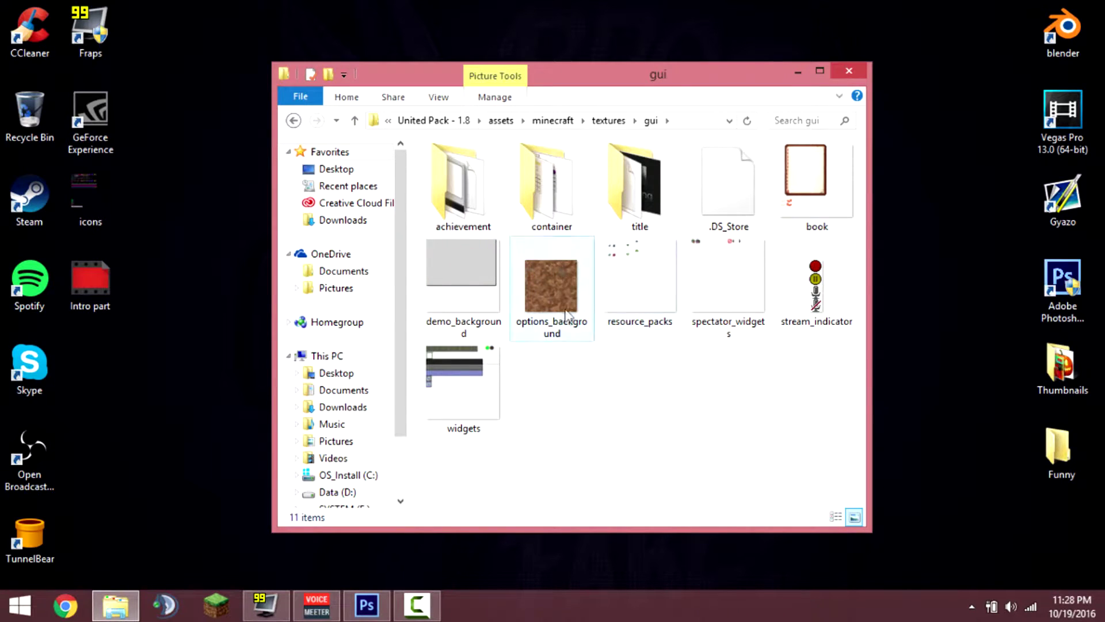
{"action": "left_click", "coordinate": [89, 199]}
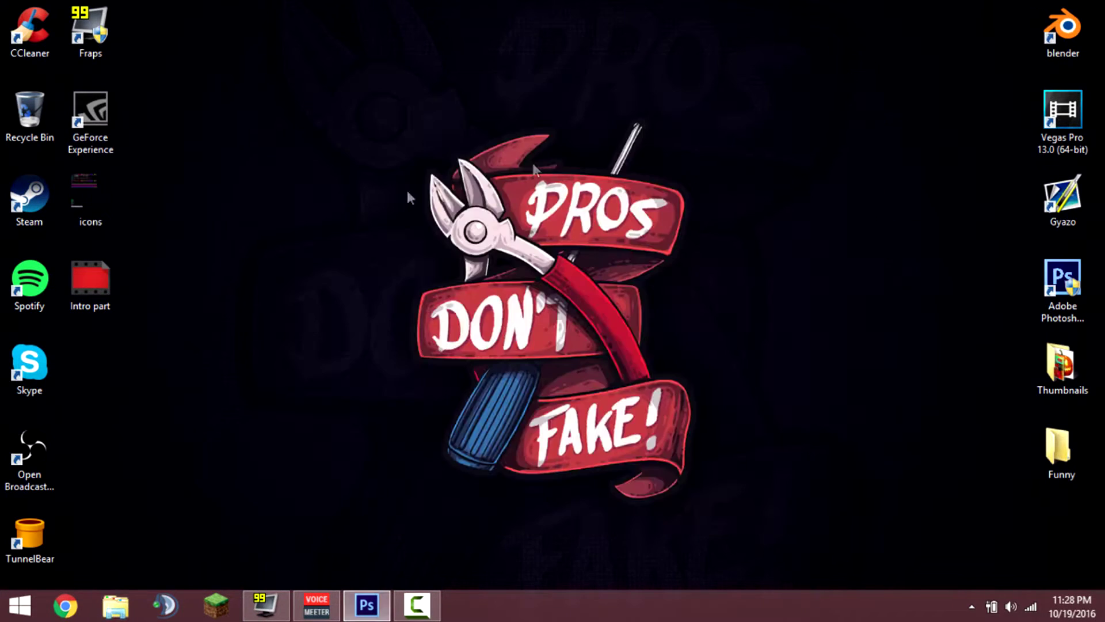
Open icons.png in Windows Photo Viewer and zoom and pan around the crosshair and sprites.
{"action": "double_click", "coordinate": [95, 208]}
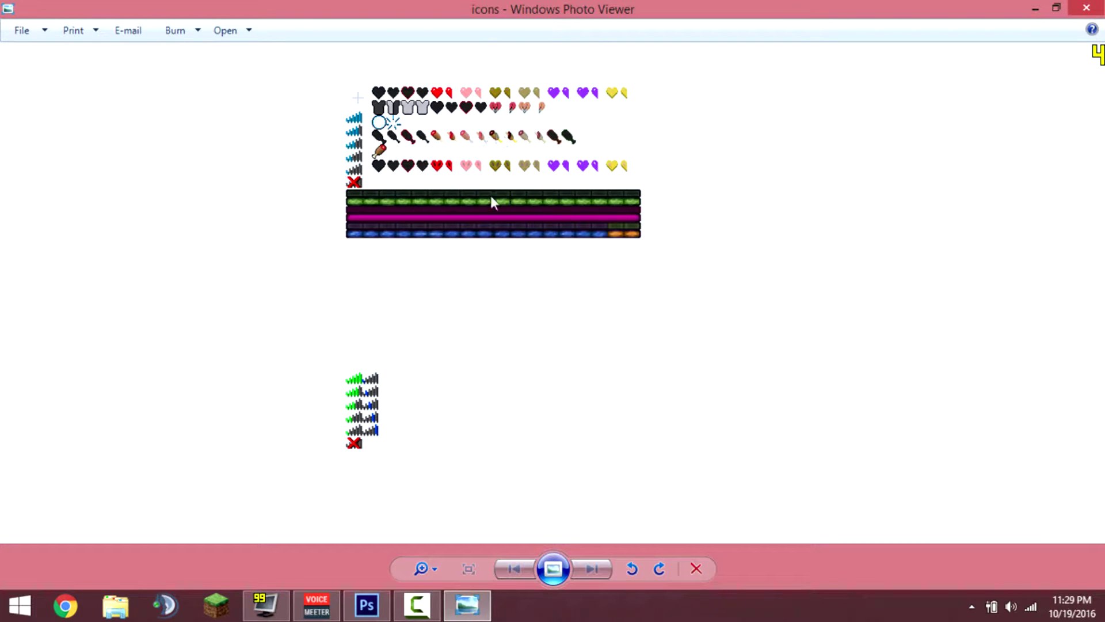
{"action": "scroll", "coordinate": [487, 138], "scroll_direction": "up", "scroll_amount": 6}
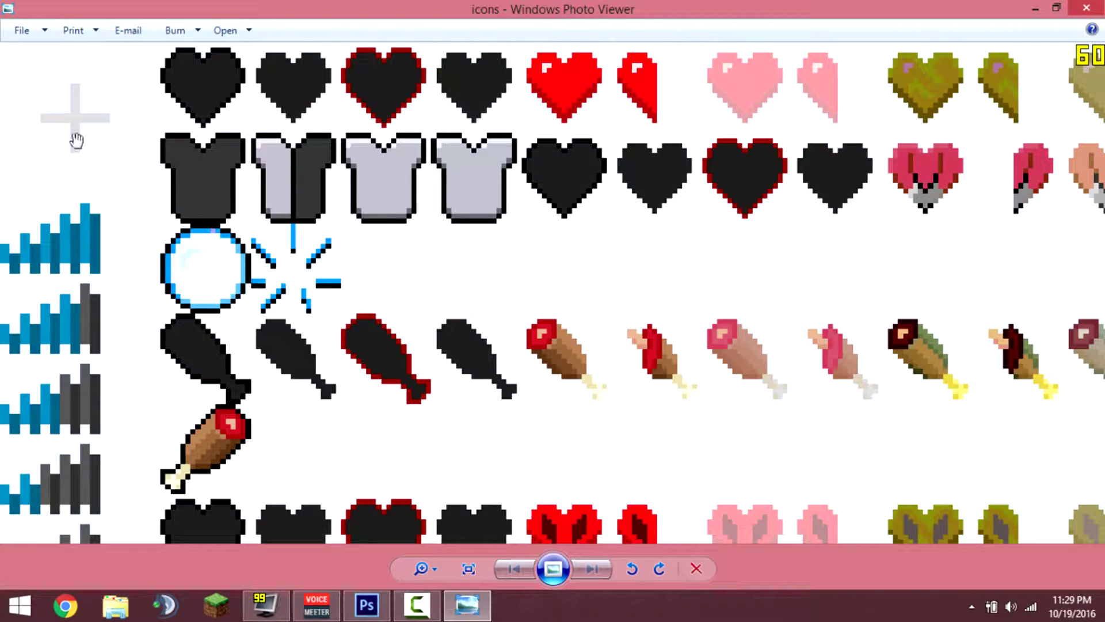
{"action": "scroll", "coordinate": [73, 95], "scroll_direction": "down", "scroll_amount": 2}
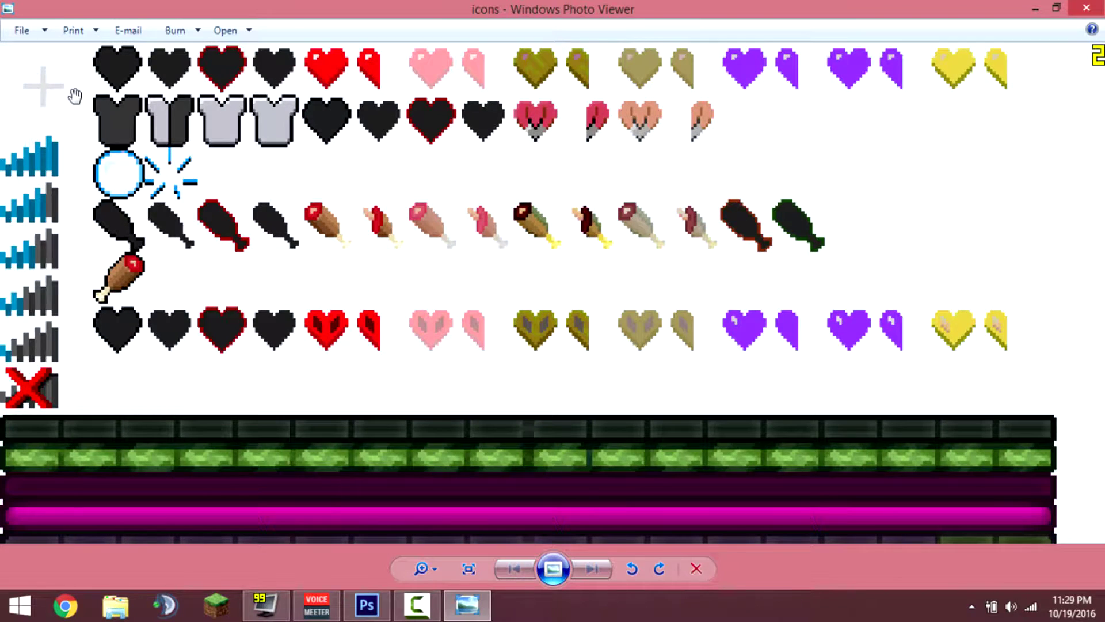
{"action": "scroll", "coordinate": [32, 86], "scroll_direction": "up", "scroll_amount": 1}
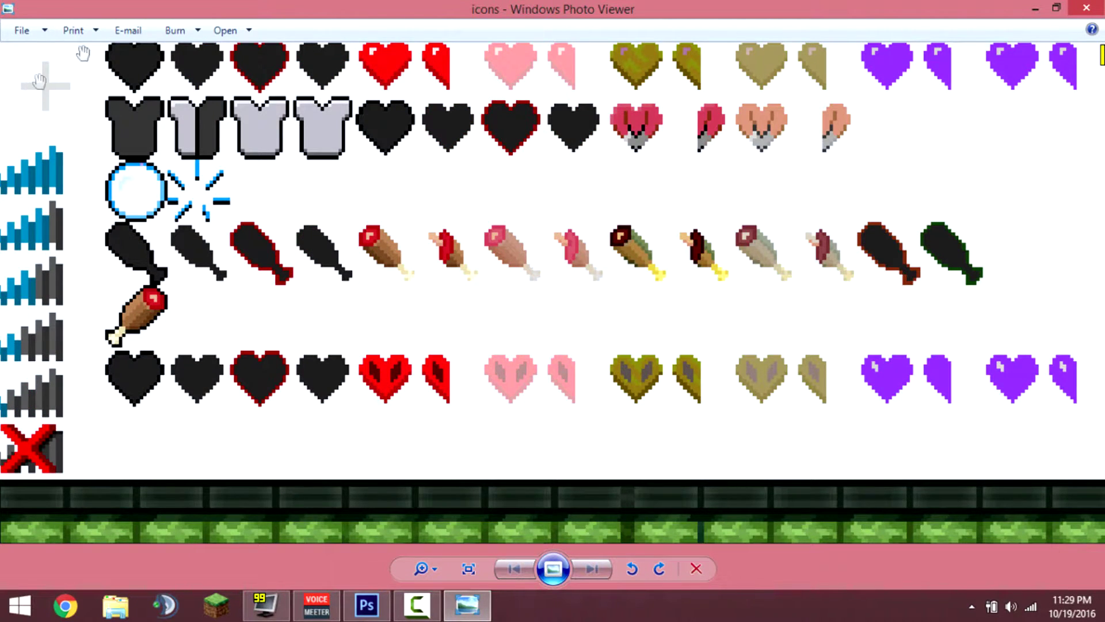
{"action": "left_click_drag", "start_coordinate": [102, 112], "coordinate": [122, 157]}
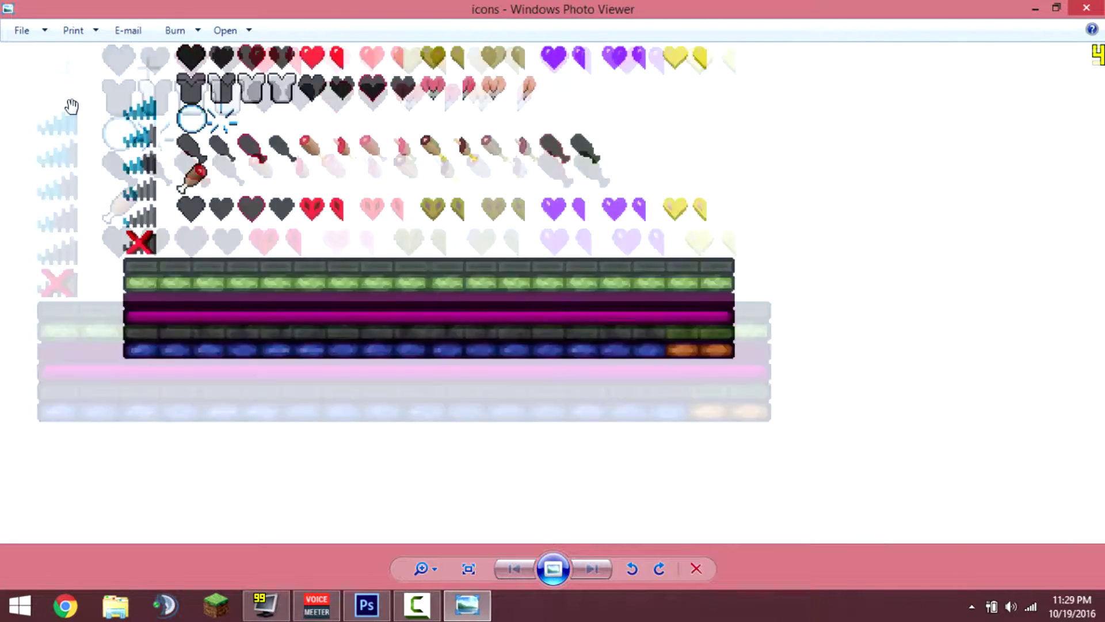
{"action": "scroll", "coordinate": [66, 104], "scroll_direction": "down", "scroll_amount": 3}
{"action": "scroll", "coordinate": [321, 65], "scroll_direction": "up", "scroll_amount": 3}
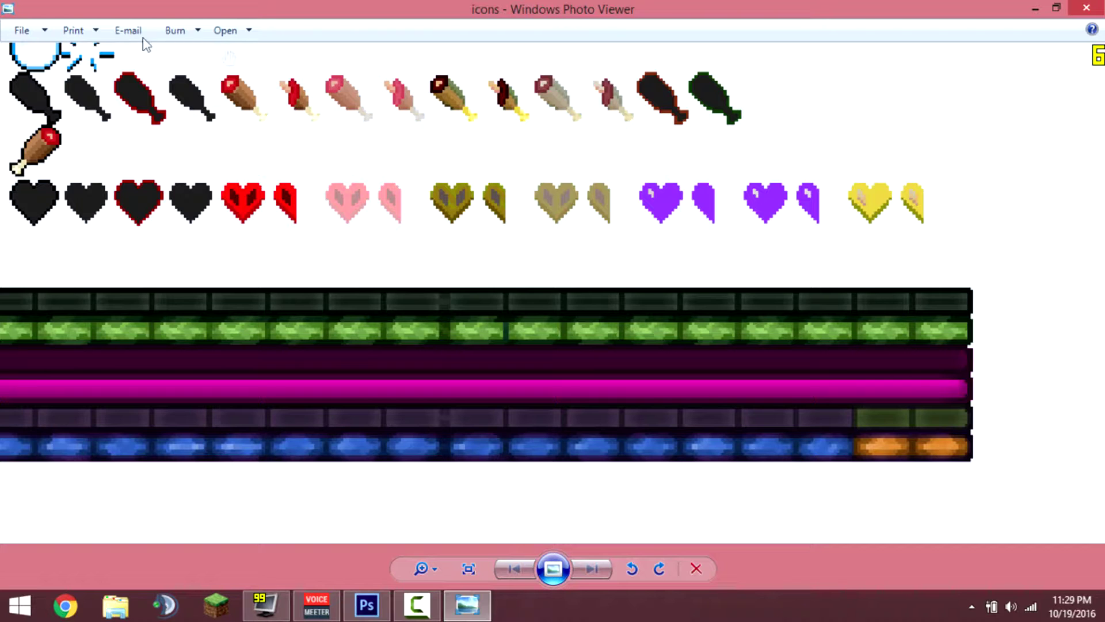
{"action": "scroll", "coordinate": [138, 147], "scroll_direction": "down", "scroll_amount": 2}
{"action": "scroll", "coordinate": [132, 144], "scroll_direction": "up", "scroll_amount": 2}
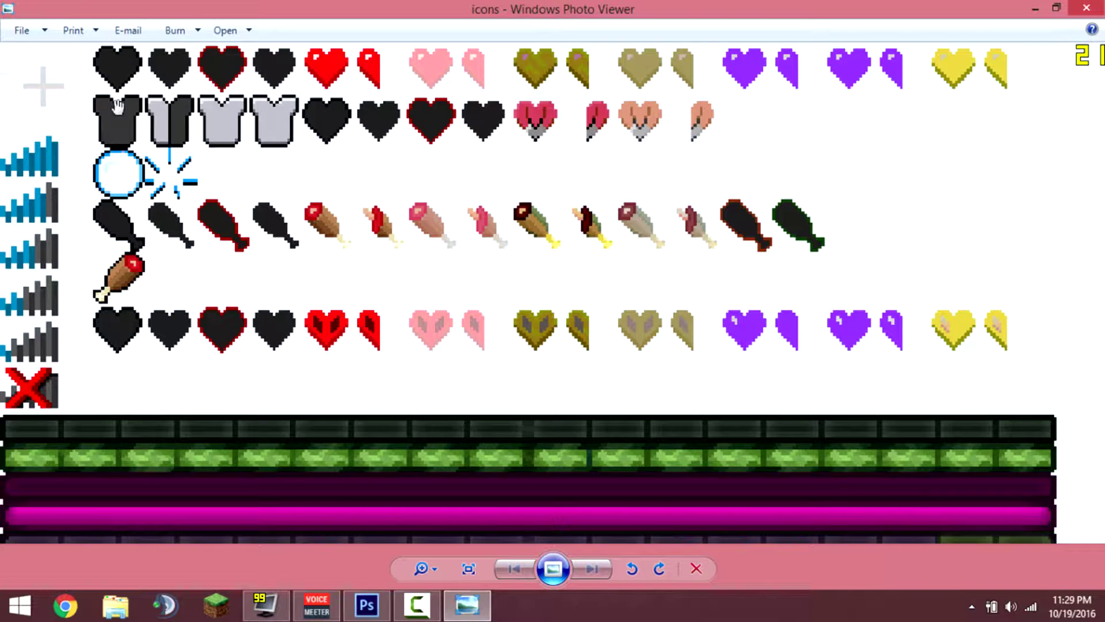
{"action": "scroll", "coordinate": [489, 227], "scroll_direction": "down", "scroll_amount": 4}
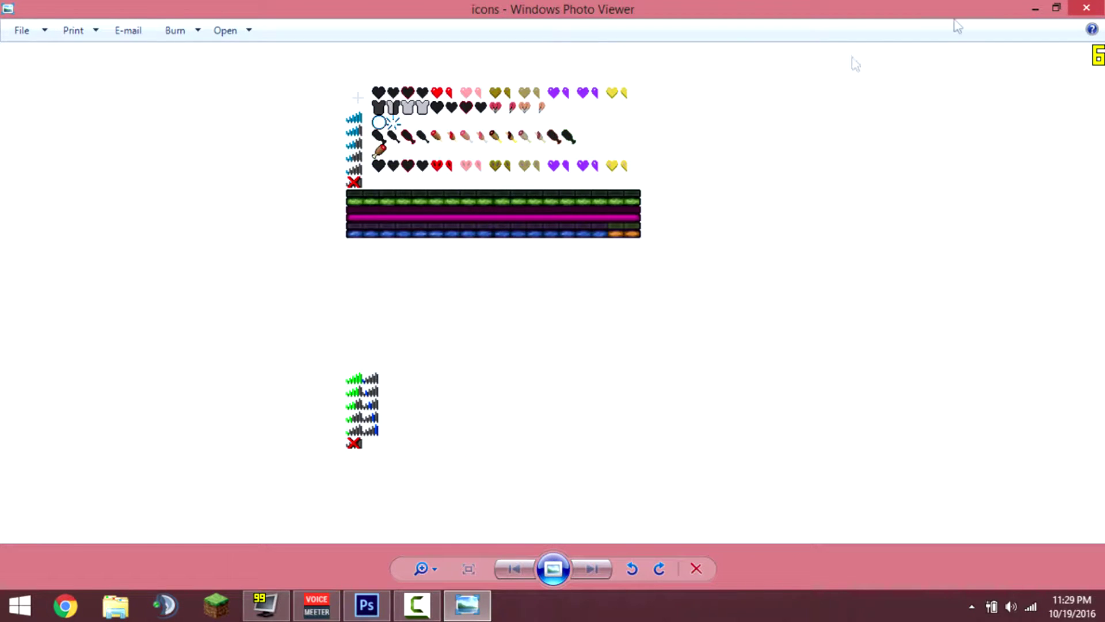
Close Photo Viewer, add empty Layer 1 in Photoshop, and zoom to about 3170% on the crosshair.
{"action": "left_click", "coordinate": [1086, 9]}
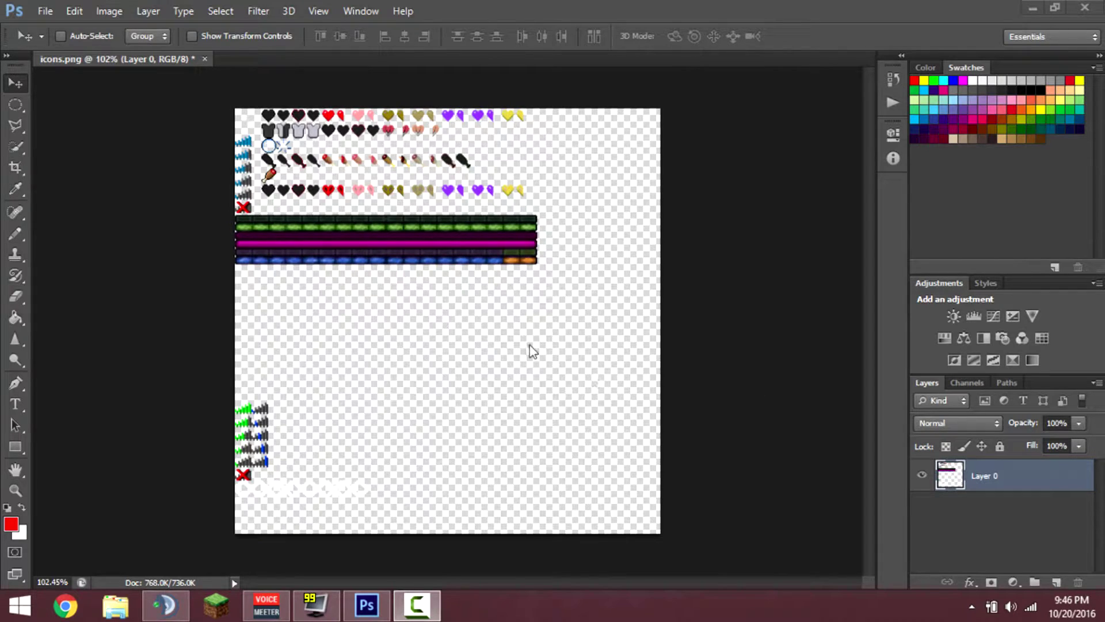
{"action": "left_click", "coordinate": [1057, 583]}
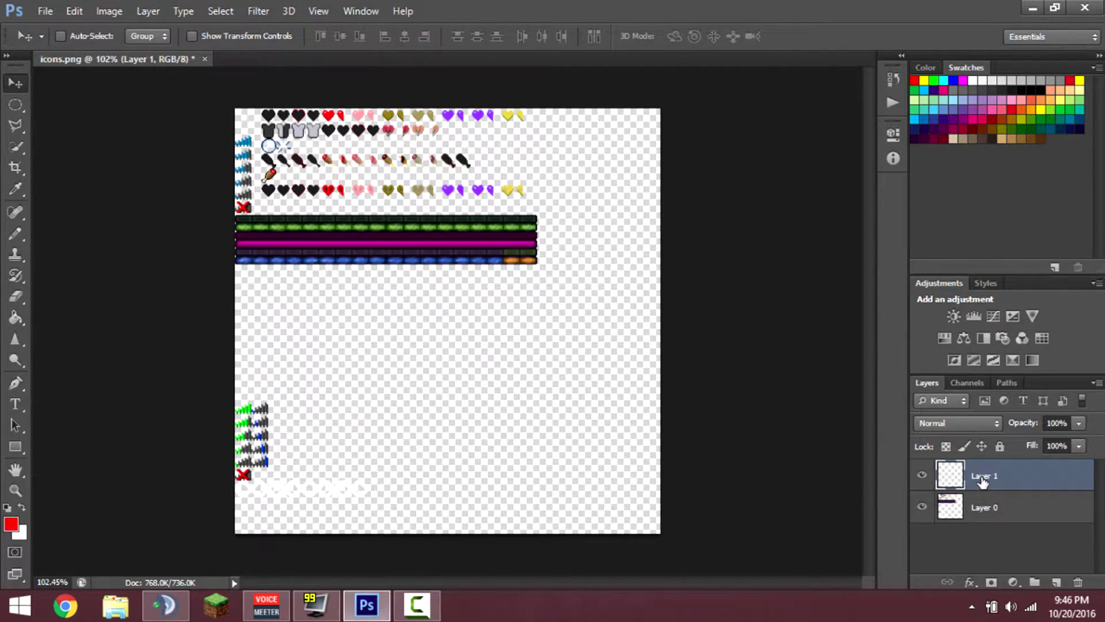
{"action": "scroll", "coordinate": [313, 167], "scroll_direction": "up", "scroll_amount": 6}
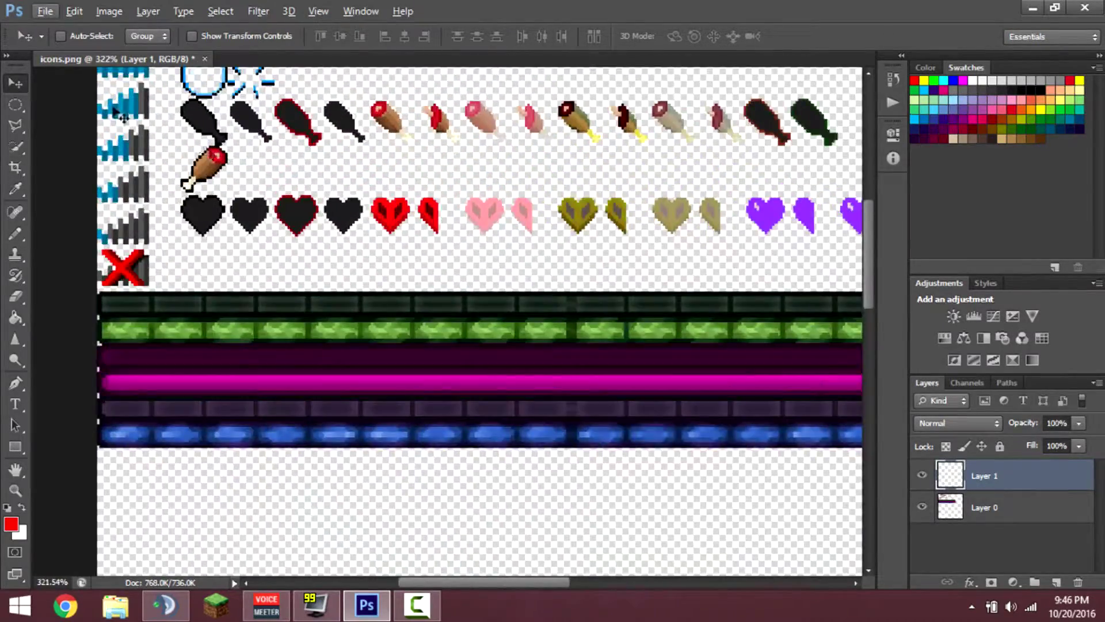
{"action": "scroll", "coordinate": [119, 211], "scroll_direction": "up", "scroll_amount": 8}
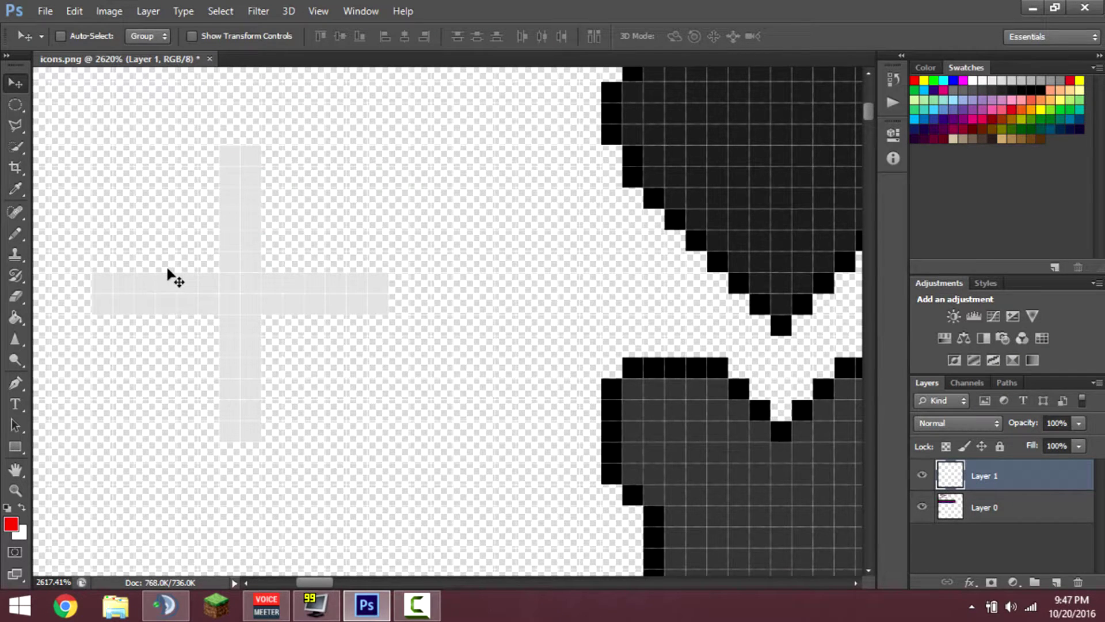
{"action": "scroll", "coordinate": [168, 278], "scroll_direction": "up", "scroll_amount": 1, "text": "alt"}
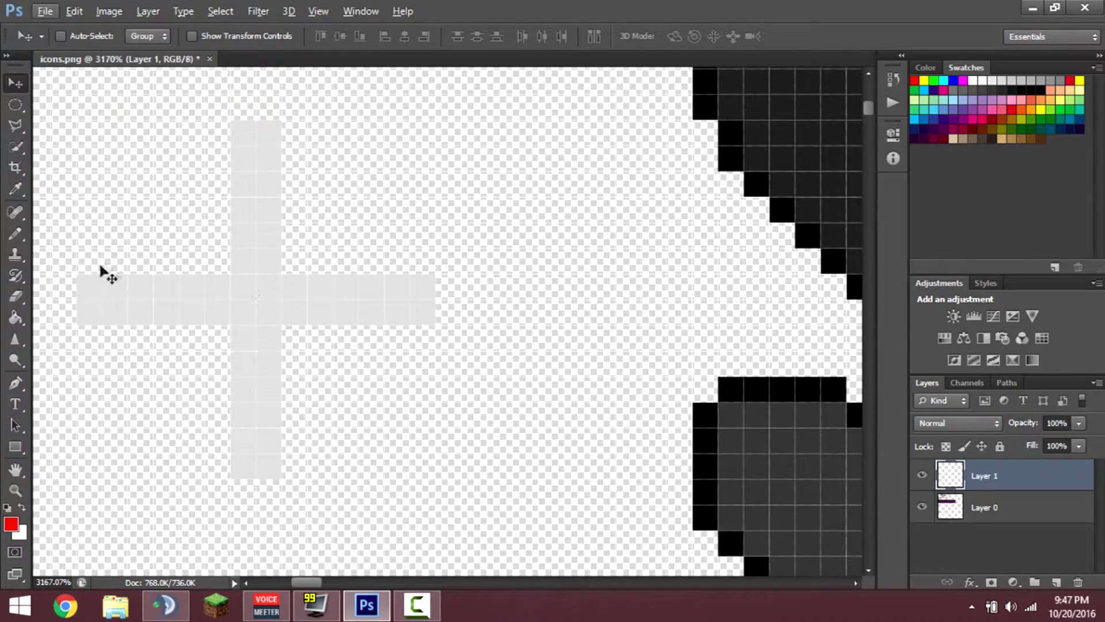
Select the Pencil tool at 1 px hard with black as the painting colour.
{"action": "left_click", "coordinate": [16, 233]}
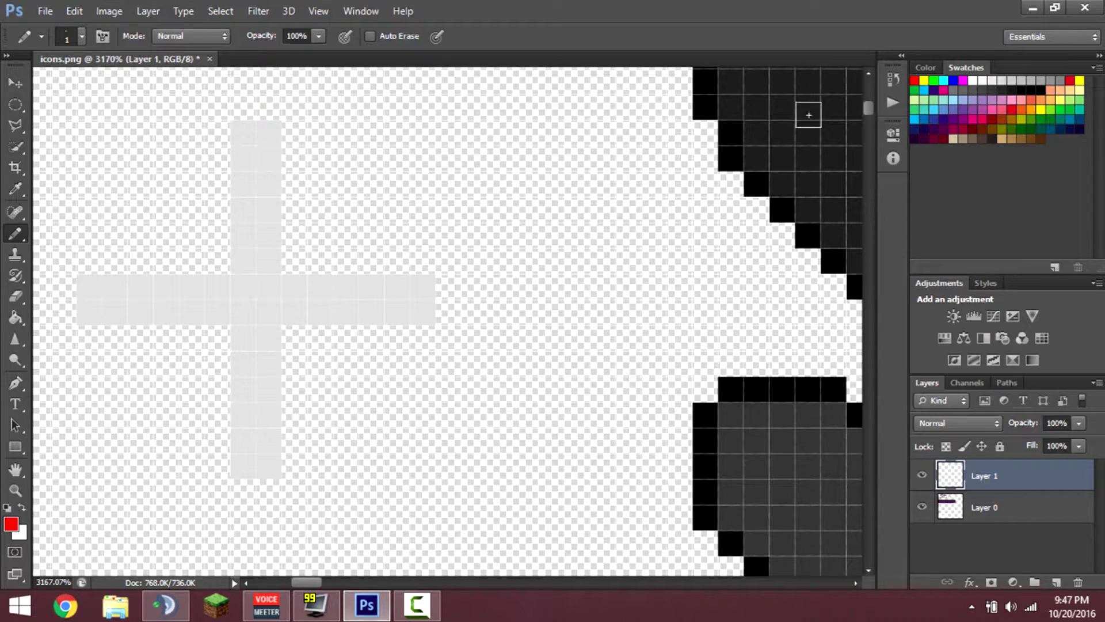
{"action": "left_click", "coordinate": [1045, 89]}
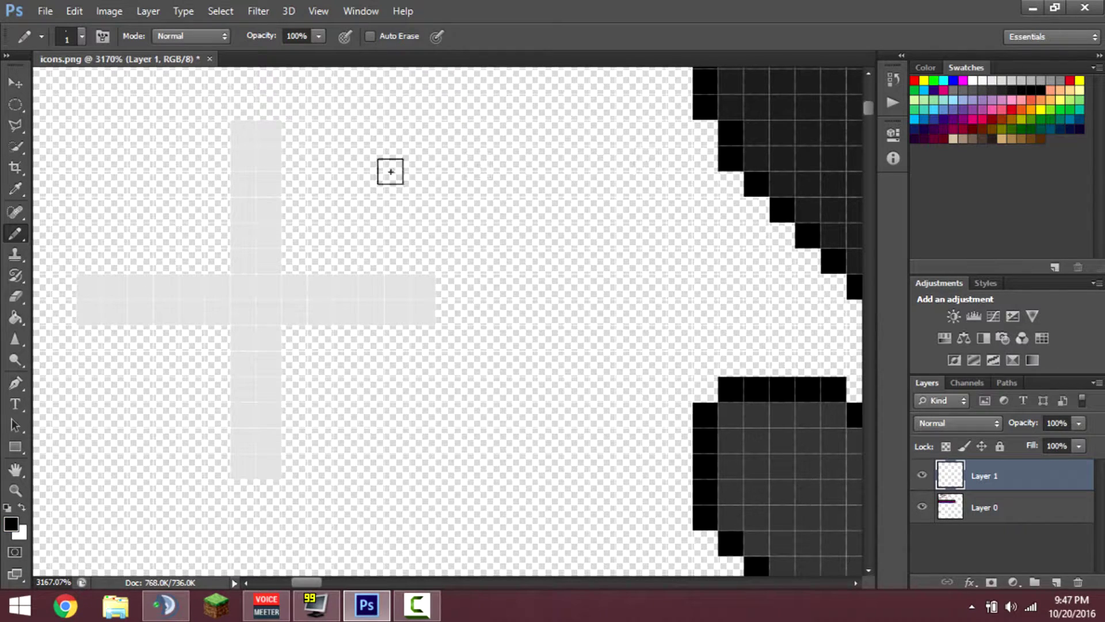
{"action": "left_click", "coordinate": [83, 36]}
{"action": "left_click", "coordinate": [11, 247]}
{"action": "left_click", "coordinate": [82, 38]}
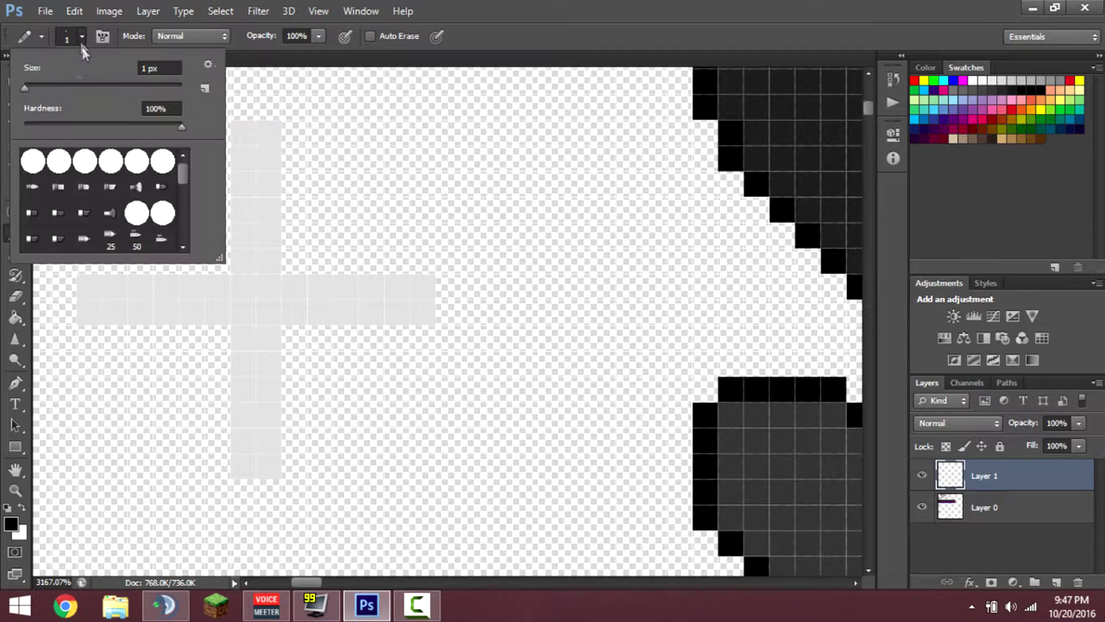
Paint the crosshair solid black, then paint its centre 2x2 pixels red.
{"action": "left_click", "coordinate": [269, 312]}
{"action": "left_click", "coordinate": [243, 313]}
{"action": "left_click", "coordinate": [245, 291]}
{"action": "left_click", "coordinate": [269, 288]}
{"action": "mouse_move", "coordinate": [219, 312]}
{"action": "left_mouse_down"}
{"action": "mouse_move", "coordinate": [98, 309]}
{"action": "mouse_move", "coordinate": [89, 287]}
{"action": "mouse_move", "coordinate": [191, 293]}
{"action": "mouse_move", "coordinate": [250, 268]}
{"action": "mouse_move", "coordinate": [243, 141]}
{"action": "mouse_move", "coordinate": [268, 140]}
{"action": "mouse_move", "coordinate": [269, 252]}
{"action": "mouse_move", "coordinate": [291, 291]}
{"action": "mouse_move", "coordinate": [407, 290]}
{"action": "mouse_move", "coordinate": [411, 311]}
{"action": "mouse_move", "coordinate": [258, 319]}
{"action": "mouse_move", "coordinate": [256, 462]}
{"action": "mouse_move", "coordinate": [243, 333]}
{"action": "left_mouse_up"}
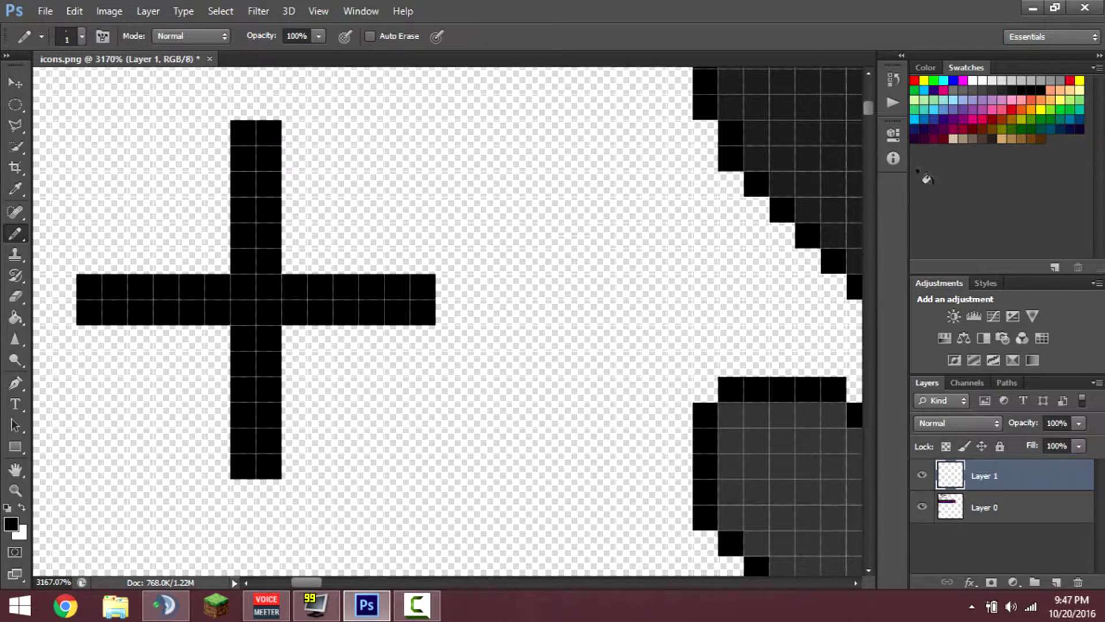
{"action": "left_click", "coordinate": [915, 80]}
{"action": "mouse_move", "coordinate": [269, 313]}
{"action": "left_mouse_down"}
{"action": "mouse_move", "coordinate": [243, 313]}
{"action": "mouse_move", "coordinate": [269, 291]}
{"action": "left_mouse_up"}
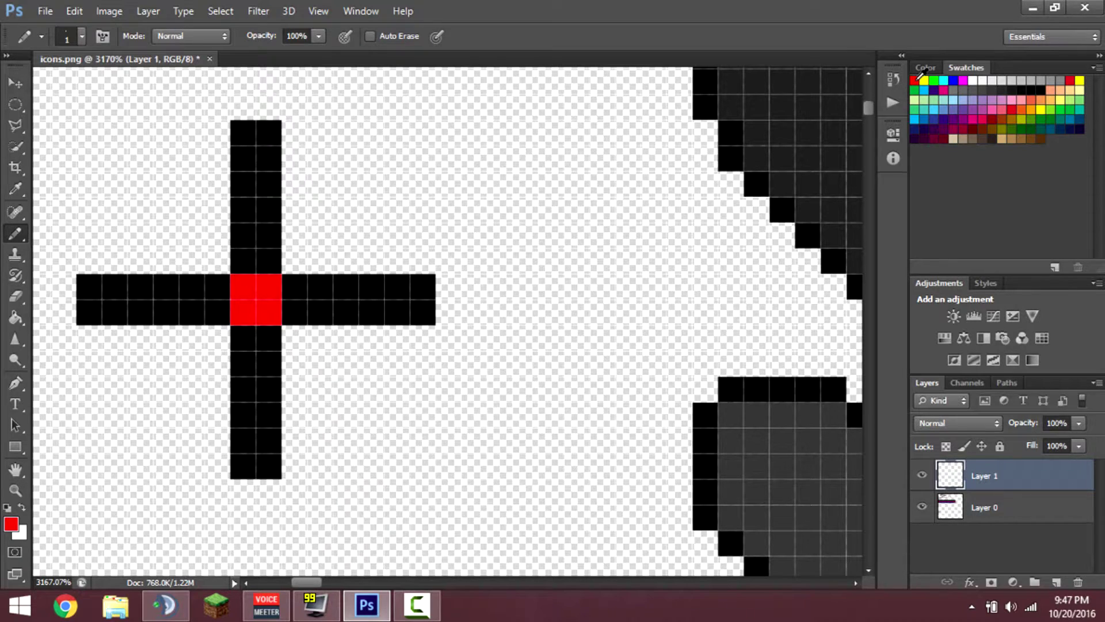
Paint the left half of a red pixel diamond from the top, around the left arm, to the bottom.
{"action": "left_click", "coordinate": [218, 133]}
{"action": "left_click", "coordinate": [193, 162]}
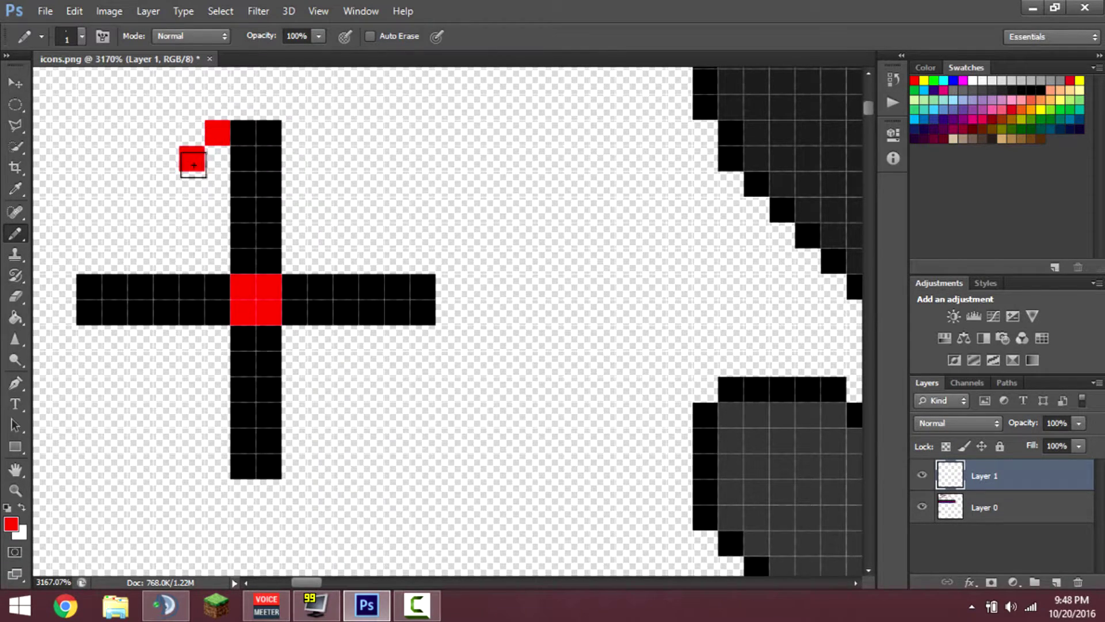
{"action": "left_click", "coordinate": [166, 184]}
{"action": "left_click", "coordinate": [140, 210]}
{"action": "left_click", "coordinate": [115, 235]}
{"action": "left_click", "coordinate": [89, 261]}
{"action": "left_click", "coordinate": [64, 286]}
{"action": "left_click", "coordinate": [63, 312]}
{"action": "left_click", "coordinate": [89, 338]}
{"action": "left_click", "coordinate": [115, 364]}
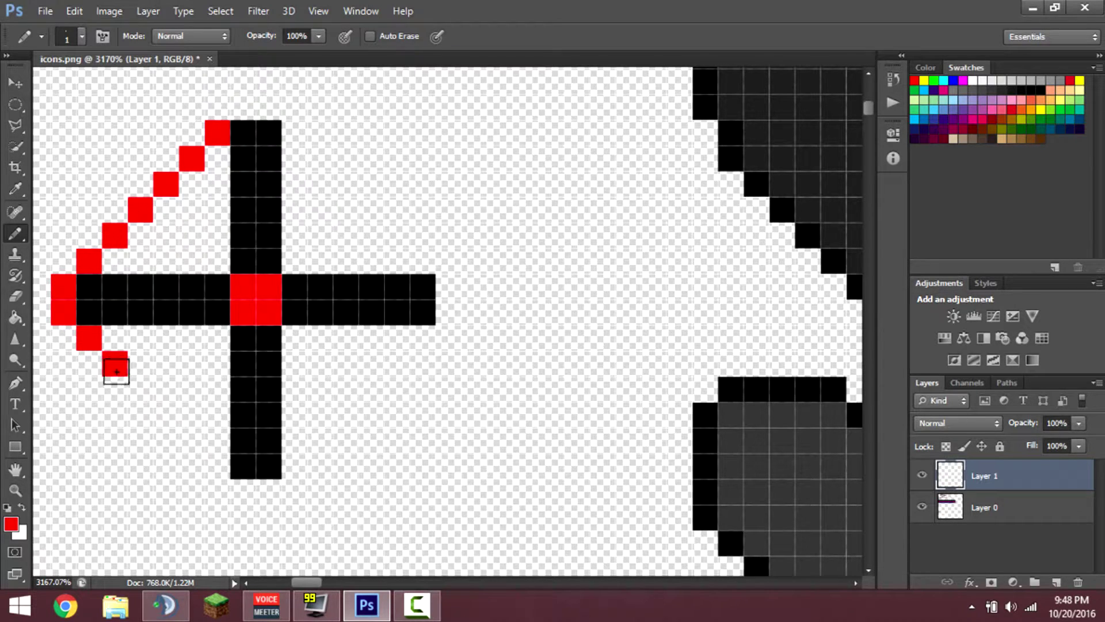
{"action": "left_click", "coordinate": [141, 389]}
{"action": "left_click", "coordinate": [166, 414]}
{"action": "left_click", "coordinate": [192, 440]}
{"action": "left_click", "coordinate": [218, 466]}
Complete the red diamond's right half back to the top, then erase the black cross bars inside.
{"action": "left_click", "coordinate": [243, 492]}
{"action": "left_click", "coordinate": [268, 491]}
{"action": "left_click", "coordinate": [294, 467]}
{"action": "left_click", "coordinate": [320, 440]}
{"action": "left_click", "coordinate": [345, 414]}
{"action": "left_click", "coordinate": [369, 387]}
{"action": "left_click", "coordinate": [396, 364]}
{"action": "left_click", "coordinate": [423, 338]}
{"action": "left_click", "coordinate": [448, 312]}
{"action": "left_click", "coordinate": [448, 286]}
{"action": "left_click", "coordinate": [396, 236]}
{"action": "left_click", "coordinate": [372, 210]}
{"action": "left_click", "coordinate": [346, 184]}
{"action": "left_click", "coordinate": [320, 157]}
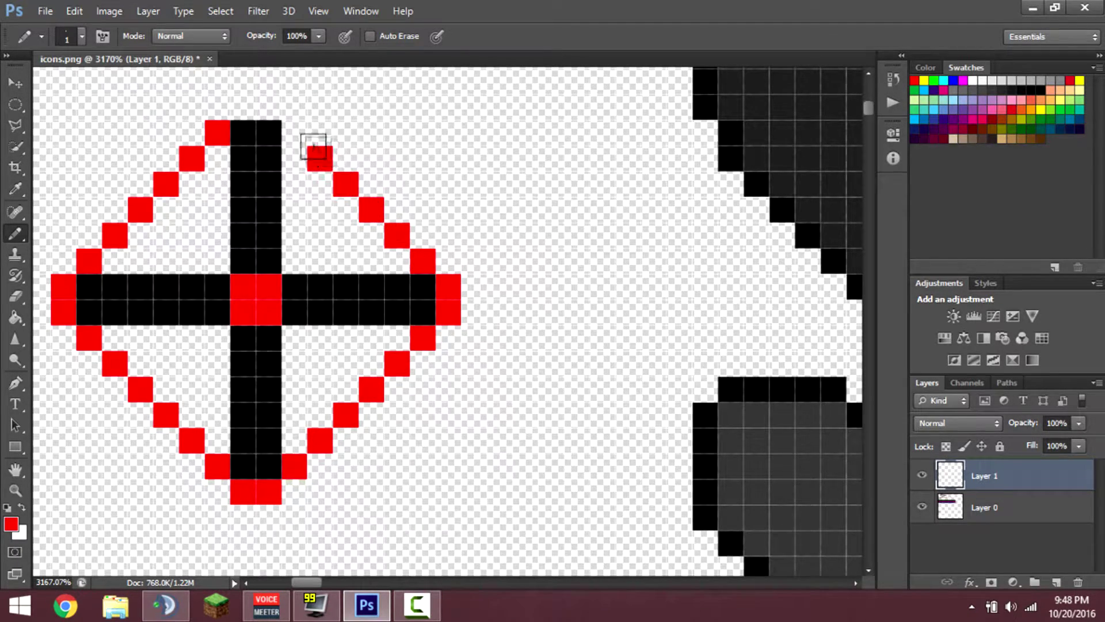
{"action": "left_click", "coordinate": [294, 132]}
{"action": "left_click", "coordinate": [269, 108]}
{"action": "left_click", "coordinate": [243, 107]}
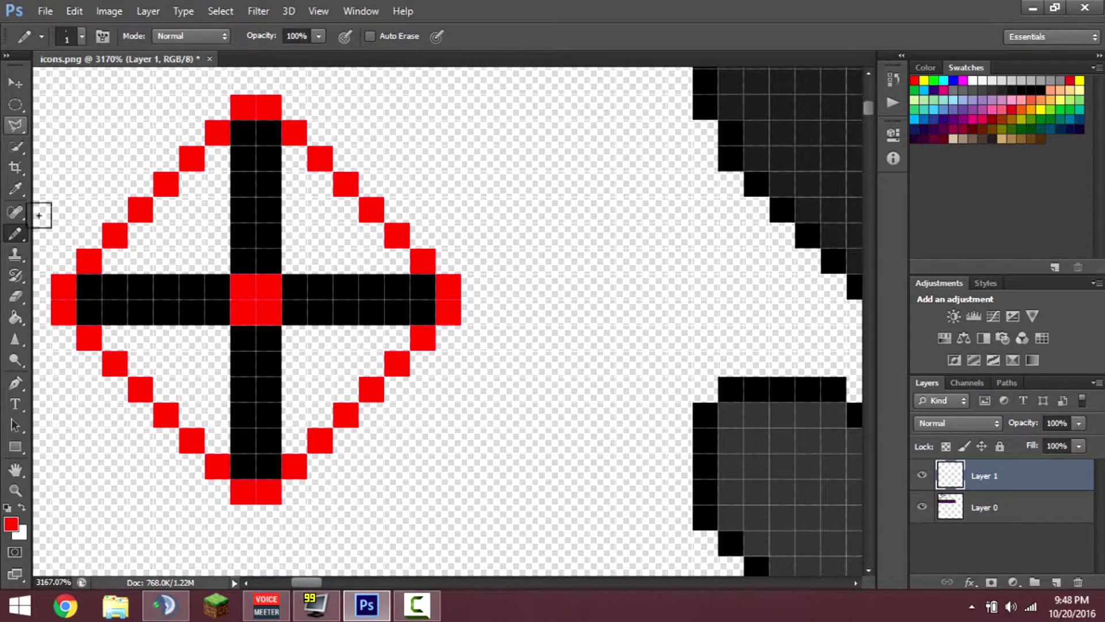
{"action": "left_click", "coordinate": [16, 296]}
{"action": "mouse_move", "coordinate": [195, 311]}
{"action": "left_mouse_down"}
{"action": "mouse_move", "coordinate": [192, 301]}
{"action": "mouse_move", "coordinate": [215, 303]}
{"action": "mouse_move", "coordinate": [209, 316]}
{"action": "left_mouse_up"}
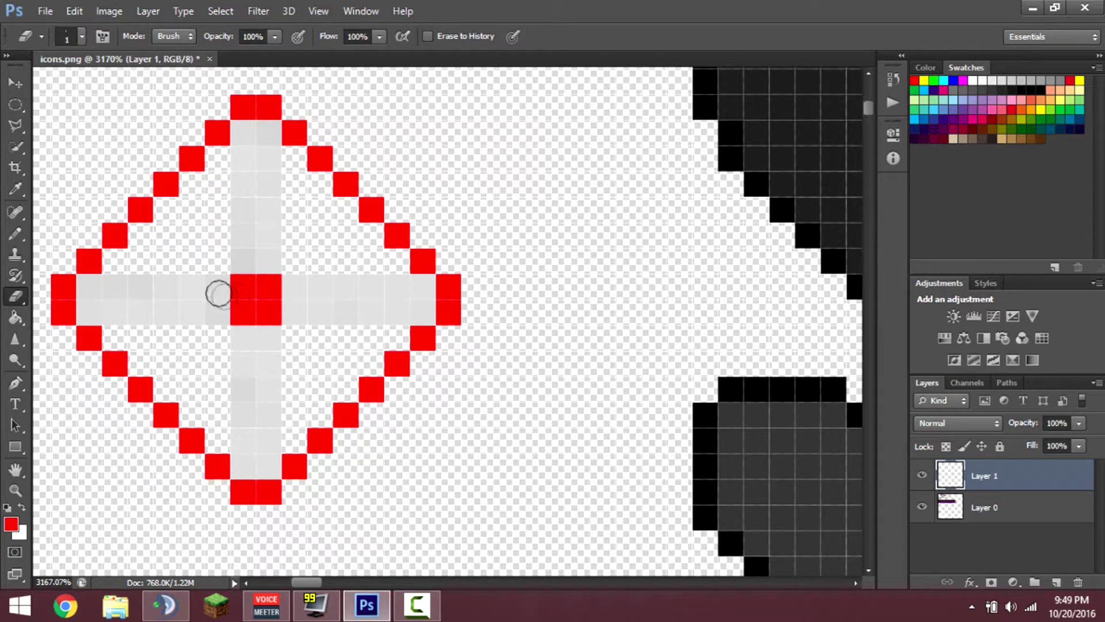
Erase the grey cross cells on Layer 0 and the red centre square on Layer 1.
{"action": "left_click", "coordinate": [996, 520]}
{"action": "mouse_move", "coordinate": [357, 316]}
{"action": "left_mouse_down"}
{"action": "mouse_move", "coordinate": [327, 332]}
{"action": "mouse_move", "coordinate": [336, 283]}
{"action": "mouse_move", "coordinate": [413, 301]}
{"action": "mouse_move", "coordinate": [307, 302]}
{"action": "mouse_move", "coordinate": [309, 289]}
{"action": "mouse_move", "coordinate": [311, 332]}
{"action": "mouse_move", "coordinate": [275, 366]}
{"action": "mouse_move", "coordinate": [259, 348]}
{"action": "mouse_move", "coordinate": [256, 458]}
{"action": "mouse_move", "coordinate": [207, 371]}
{"action": "mouse_move", "coordinate": [204, 302]}
{"action": "mouse_move", "coordinate": [102, 305]}
{"action": "mouse_move", "coordinate": [195, 292]}
{"action": "mouse_move", "coordinate": [263, 240]}
{"action": "mouse_move", "coordinate": [255, 145]}
{"action": "mouse_move", "coordinate": [255, 211]}
{"action": "mouse_move", "coordinate": [272, 253]}
{"action": "mouse_move", "coordinate": [258, 255]}
{"action": "mouse_move", "coordinate": [257, 148]}
{"action": "left_mouse_up"}
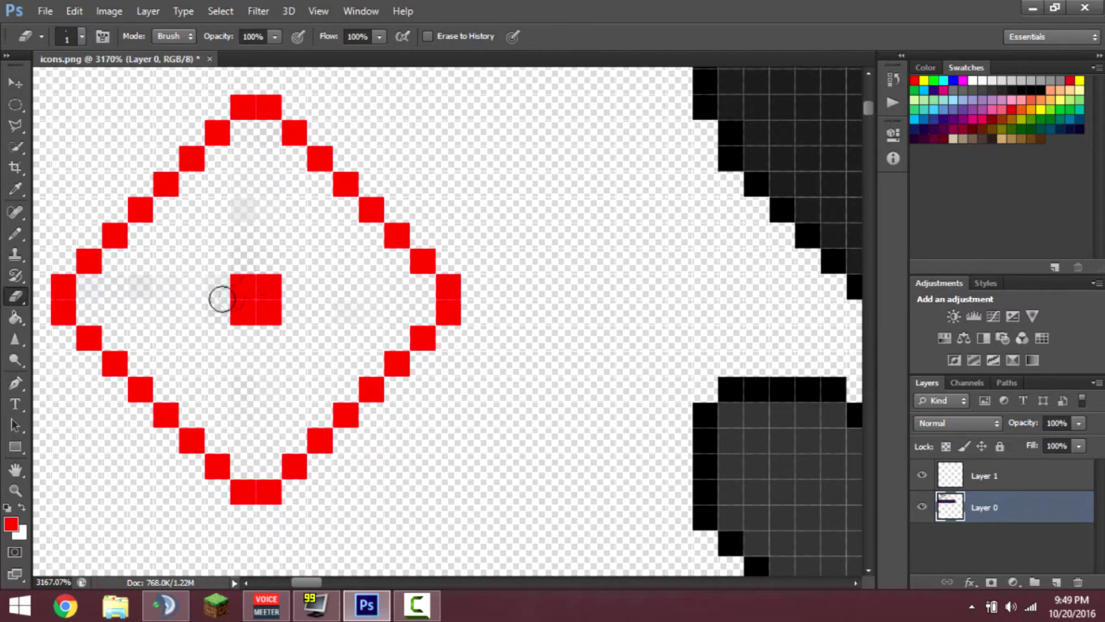
{"action": "left_click", "coordinate": [950, 473]}
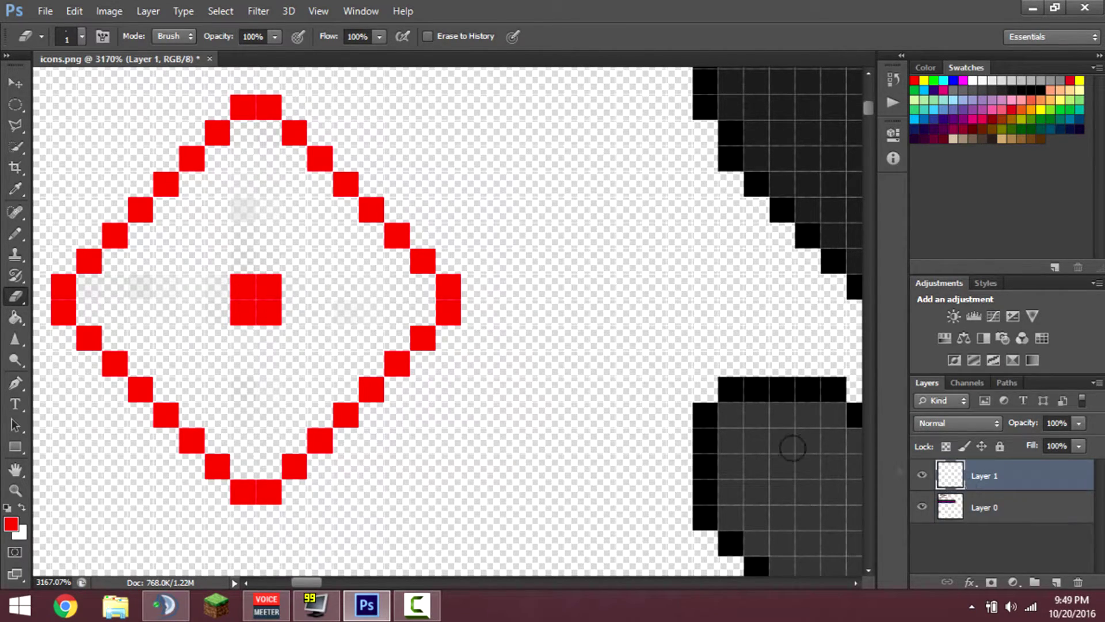
{"action": "mouse_move", "coordinate": [279, 266]}
{"action": "left_mouse_down"}
{"action": "mouse_move", "coordinate": [252, 303]}
{"action": "mouse_move", "coordinate": [248, 290]}
{"action": "mouse_move", "coordinate": [271, 299]}
{"action": "mouse_move", "coordinate": [248, 300]}
{"action": "mouse_move", "coordinate": [266, 308]}
{"action": "mouse_move", "coordinate": [258, 310]}
{"action": "mouse_move", "coordinate": [262, 295]}
{"action": "mouse_move", "coordinate": [258, 309]}
{"action": "mouse_move", "coordinate": [251, 302]}
{"action": "mouse_move", "coordinate": [295, 343]}
{"action": "left_mouse_up"}
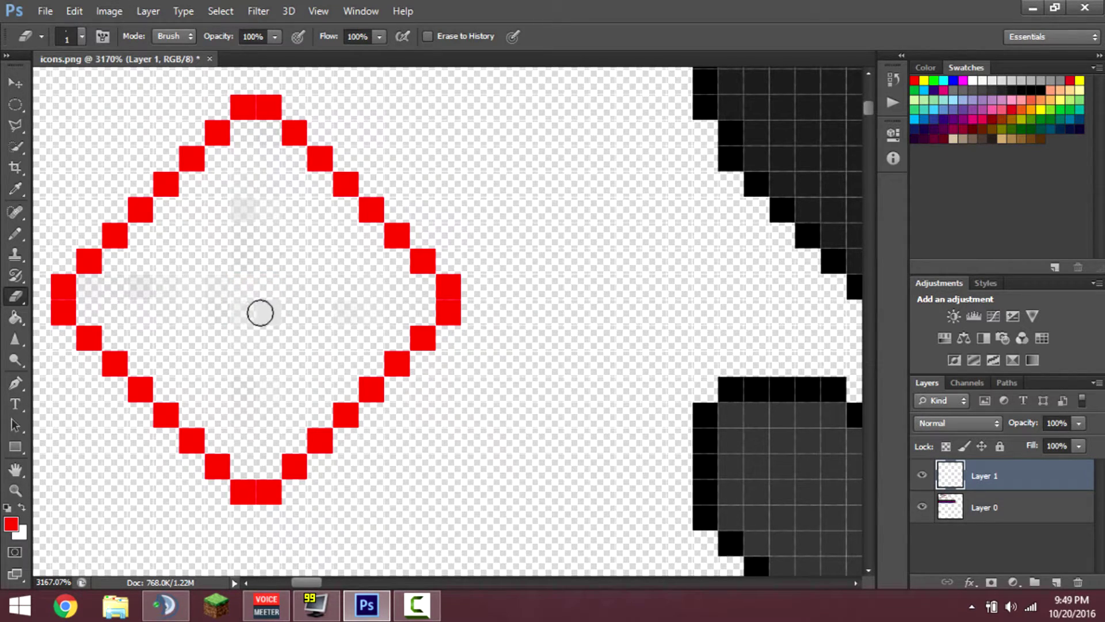
{"action": "left_click", "coordinate": [998, 511]}
{"action": "left_click_drag", "start_coordinate": [244, 305], "coordinate": [248, 294]}
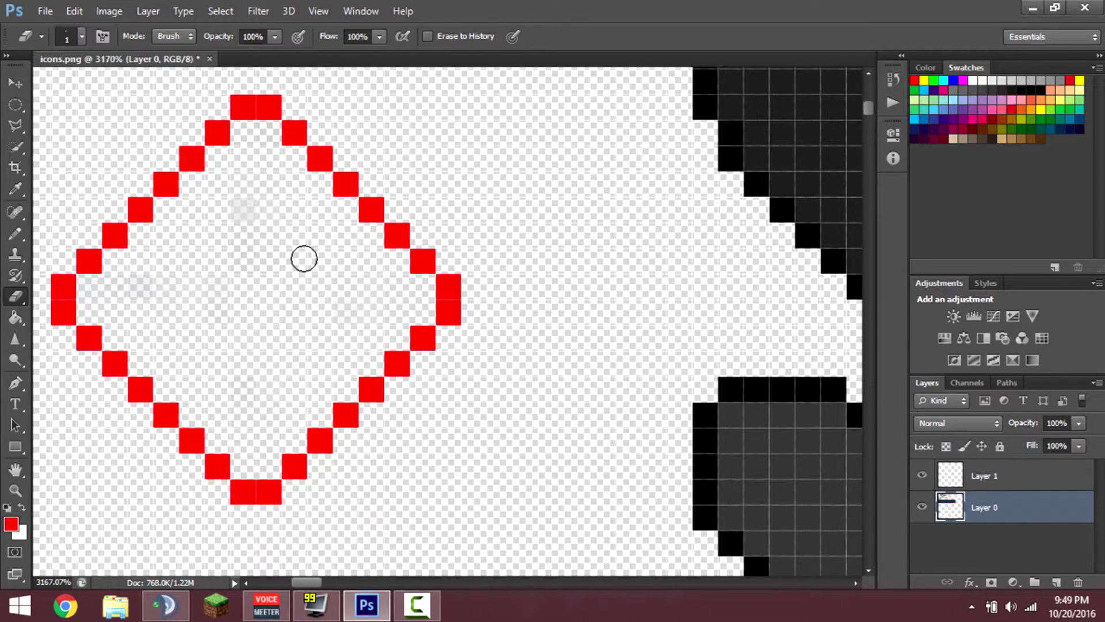
{"action": "left_click", "coordinate": [1003, 478]}
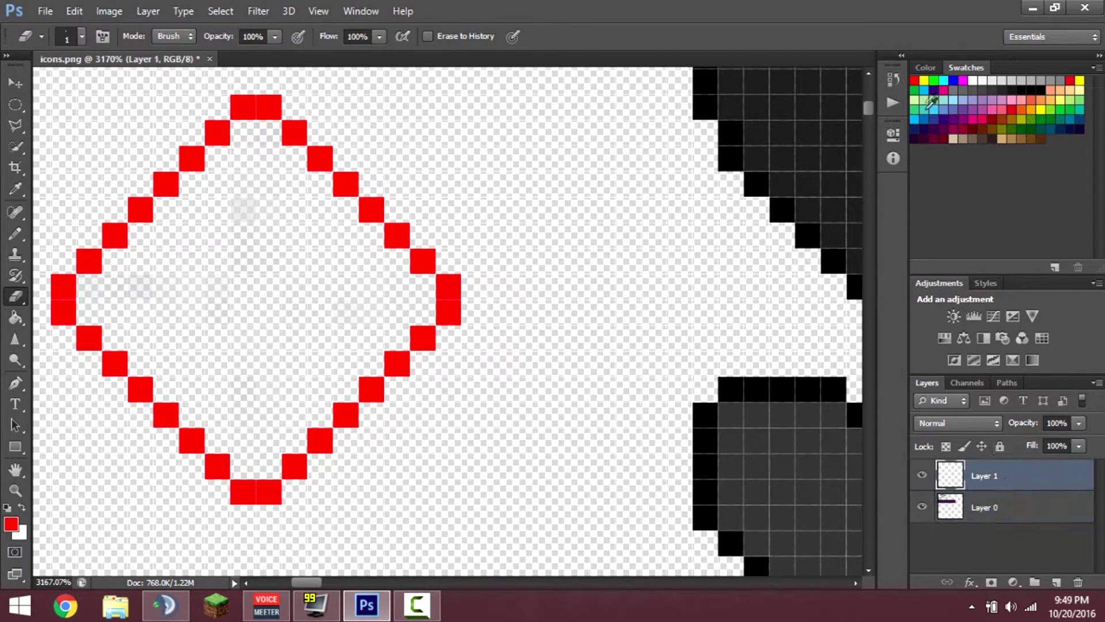
With a black pencil, outline the diamond's upper-left edge up to its top.
{"action": "left_click", "coordinate": [1045, 90]}
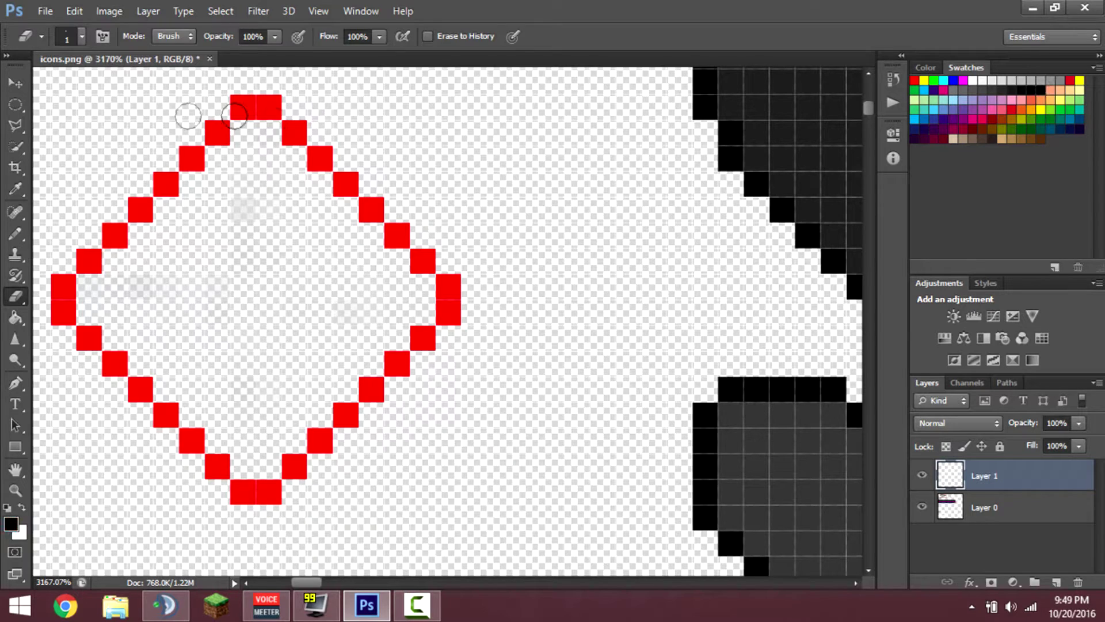
{"action": "left_click", "coordinate": [15, 233]}
{"action": "left_click", "coordinate": [63, 261]}
{"action": "left_click", "coordinate": [89, 235]}
{"action": "left_click", "coordinate": [115, 210]}
{"action": "left_click", "coordinate": [140, 184]}
{"action": "left_click", "coordinate": [166, 158]}
{"action": "left_click", "coordinate": [191, 133]}
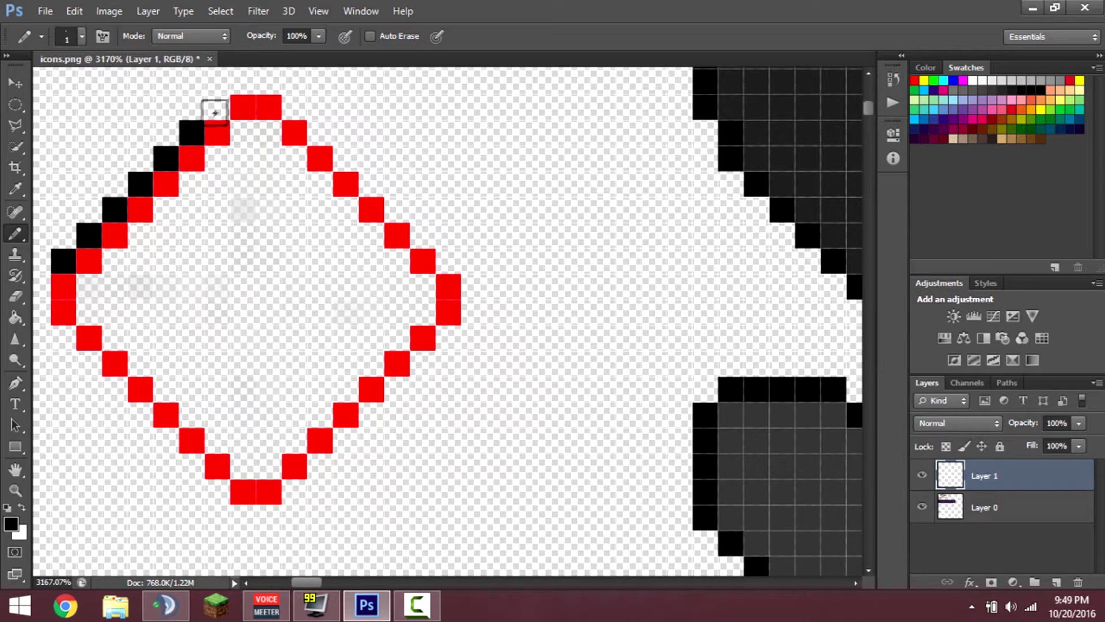
{"action": "left_click", "coordinate": [218, 107]}
{"action": "left_click", "coordinate": [243, 82]}
Add black outline pixels down the upper-right edge and around the right tip.
{"action": "left_click", "coordinate": [268, 81]}
{"action": "left_click", "coordinate": [295, 107]}
{"action": "left_click", "coordinate": [319, 133]}
{"action": "left_click", "coordinate": [345, 158]}
{"action": "left_click", "coordinate": [372, 184]}
{"action": "left_click", "coordinate": [397, 209]}
{"action": "left_click", "coordinate": [422, 235]}
{"action": "left_click", "coordinate": [448, 261]}
{"action": "left_click", "coordinate": [474, 287]}
{"action": "left_click", "coordinate": [474, 311]}
Continue the black outline down the lower-right edge to below the bottom tip.
{"action": "left_click", "coordinate": [448, 338]}
{"action": "left_click", "coordinate": [423, 363]}
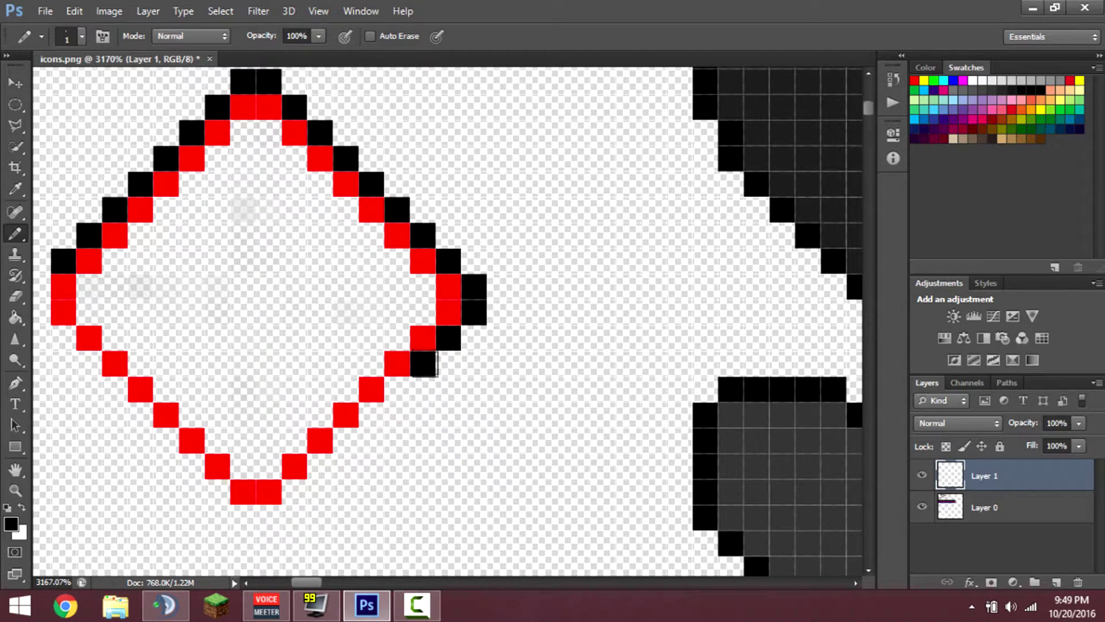
{"action": "left_click", "coordinate": [397, 389]}
{"action": "left_click", "coordinate": [372, 414]}
{"action": "left_click", "coordinate": [345, 440]}
{"action": "left_click", "coordinate": [320, 465]}
{"action": "left_click", "coordinate": [294, 491]}
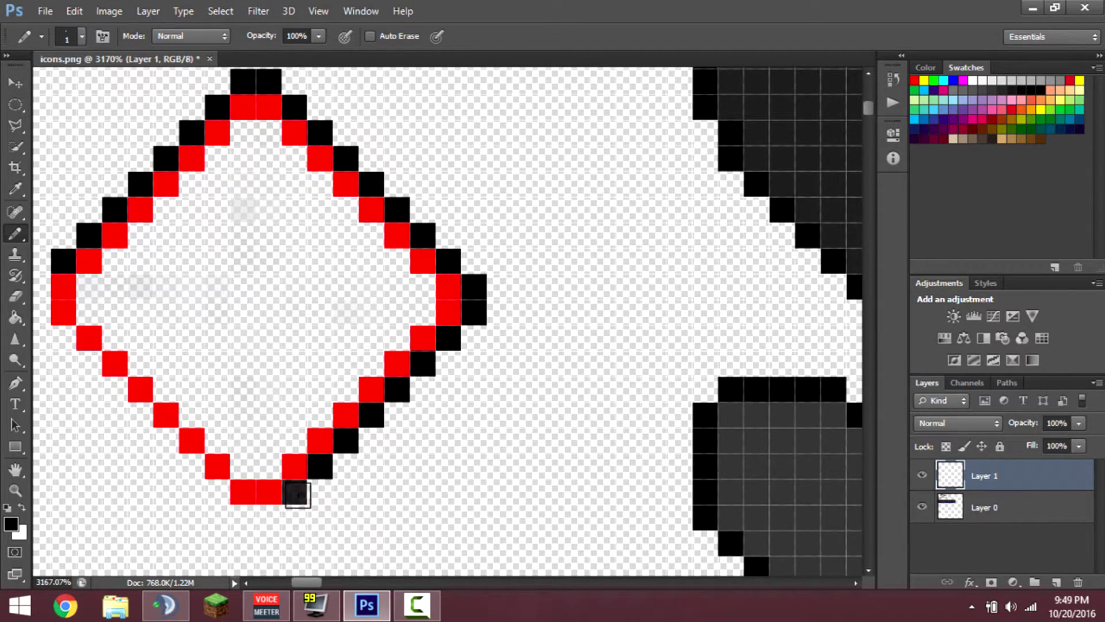
{"action": "left_click", "coordinate": [268, 517]}
Finish the black outline up the lower-left edge and around the left tip.
{"action": "left_click", "coordinate": [243, 516]}
{"action": "left_click", "coordinate": [217, 491]}
{"action": "left_click", "coordinate": [192, 465]}
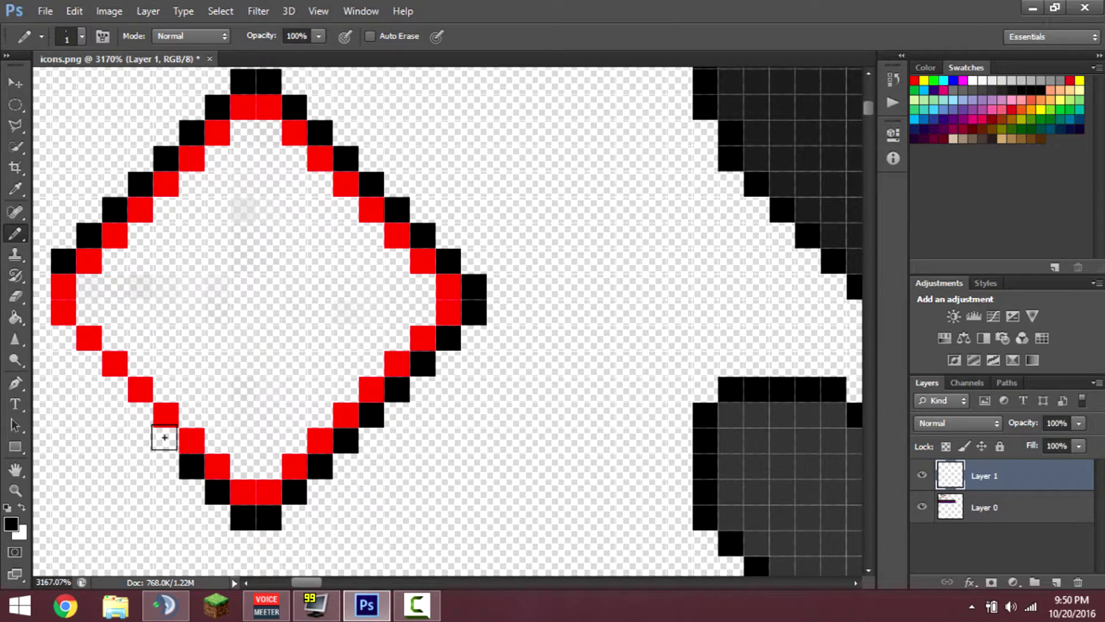
{"action": "left_click", "coordinate": [166, 440]}
{"action": "left_click", "coordinate": [140, 414]}
{"action": "left_click", "coordinate": [115, 388]}
{"action": "left_click", "coordinate": [89, 363]}
{"action": "left_click", "coordinate": [63, 337]}
{"action": "left_click", "coordinate": [40, 311]}
{"action": "left_click", "coordinate": [39, 287]}
Zoom out to check the diamond and undo a stray black stroke inside it.
{"action": "key", "text": "alt"}
{"action": "scroll", "coordinate": [303, 581], "scroll_direction": "down", "scroll_amount": 1, "text": "alt"}
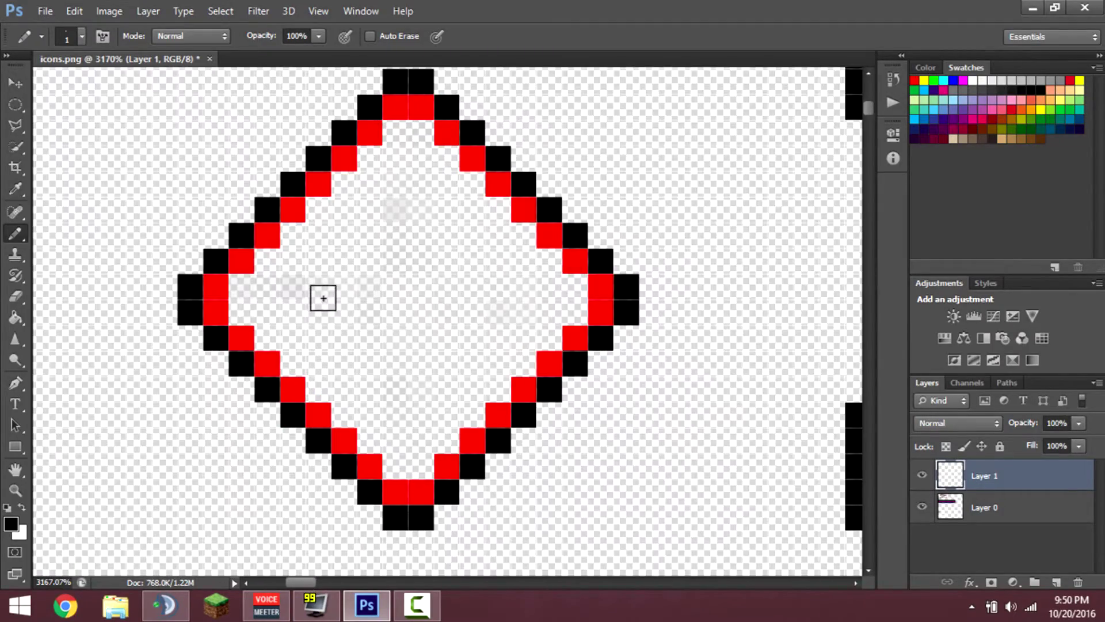
{"action": "scroll", "coordinate": [334, 286], "scroll_direction": "down", "scroll_amount": 20}
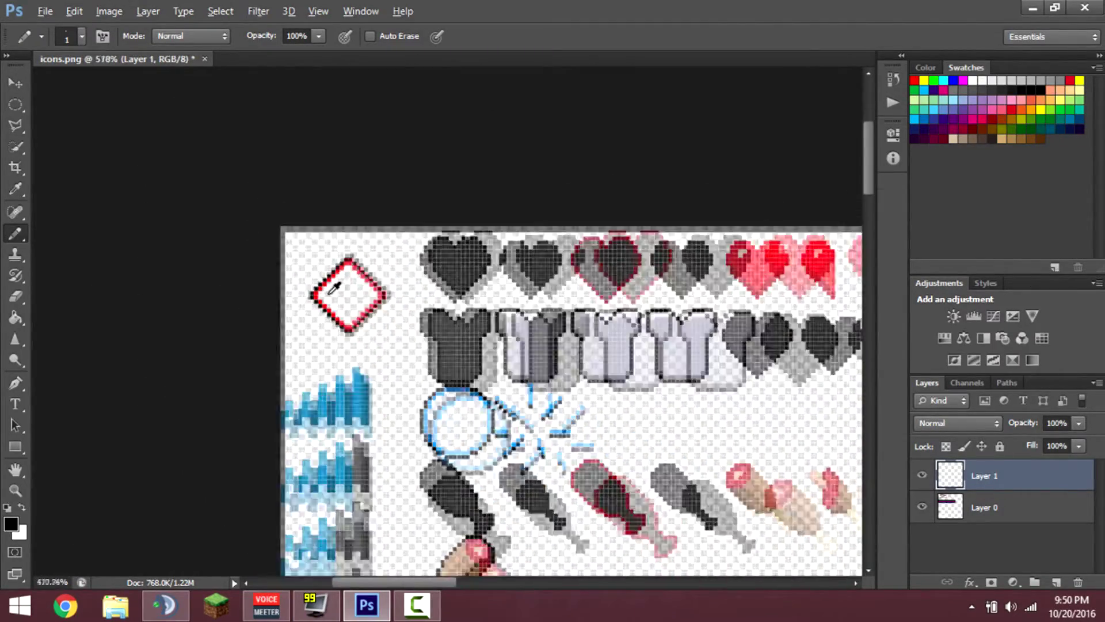
{"action": "scroll", "coordinate": [347, 312], "scroll_direction": "up", "scroll_amount": 20}
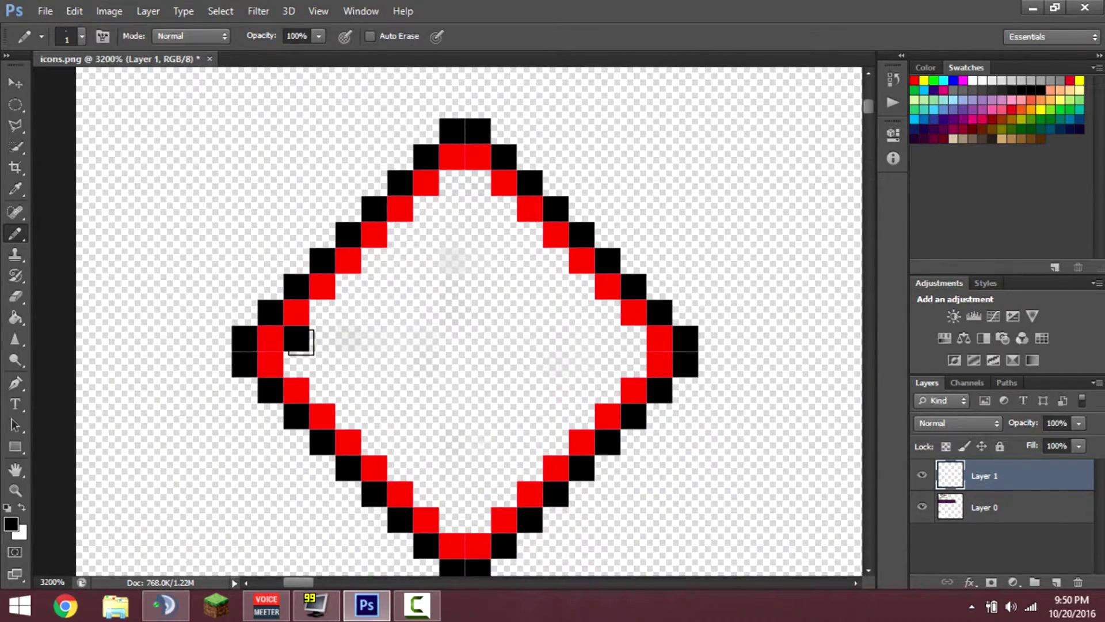
{"action": "left_click_drag", "start_coordinate": [301, 342], "coordinate": [373, 266]}
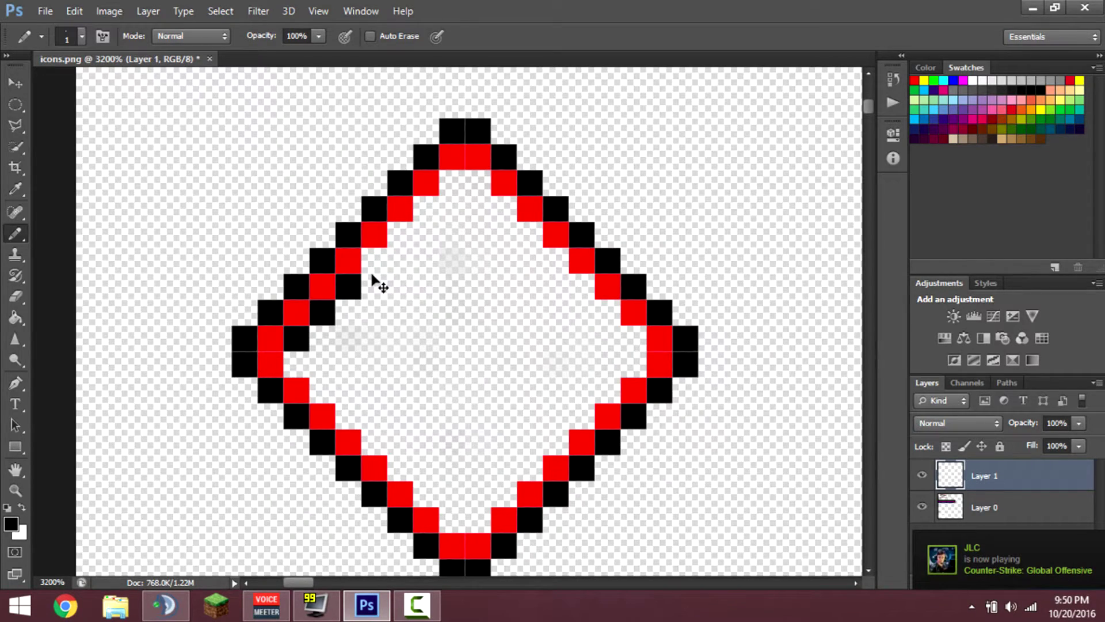
{"action": "key", "text": "ctrl+alt+z"}
{"action": "key", "text": "ctrl+alt+z"}
{"action": "key", "text": "ctrl+alt+z"}
Zoom out and back in to compare the new crosshair with the whole icon sheet.
{"action": "scroll", "coordinate": [438, 313], "scroll_direction": "down", "scroll_amount": 10}
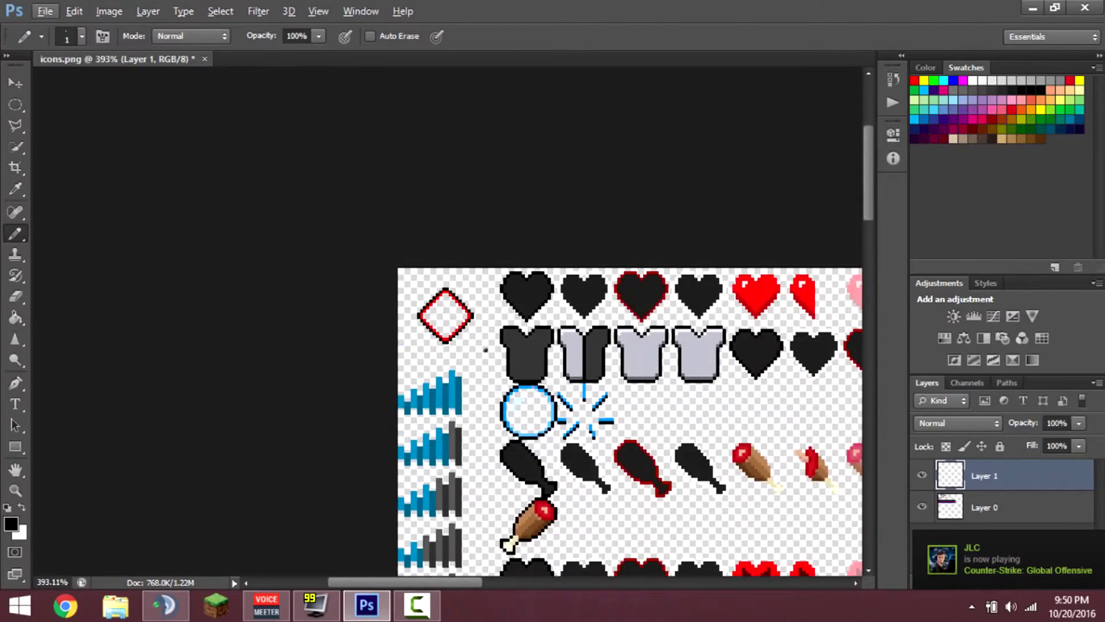
{"action": "scroll", "coordinate": [516, 326], "scroll_direction": "up", "scroll_amount": 1}
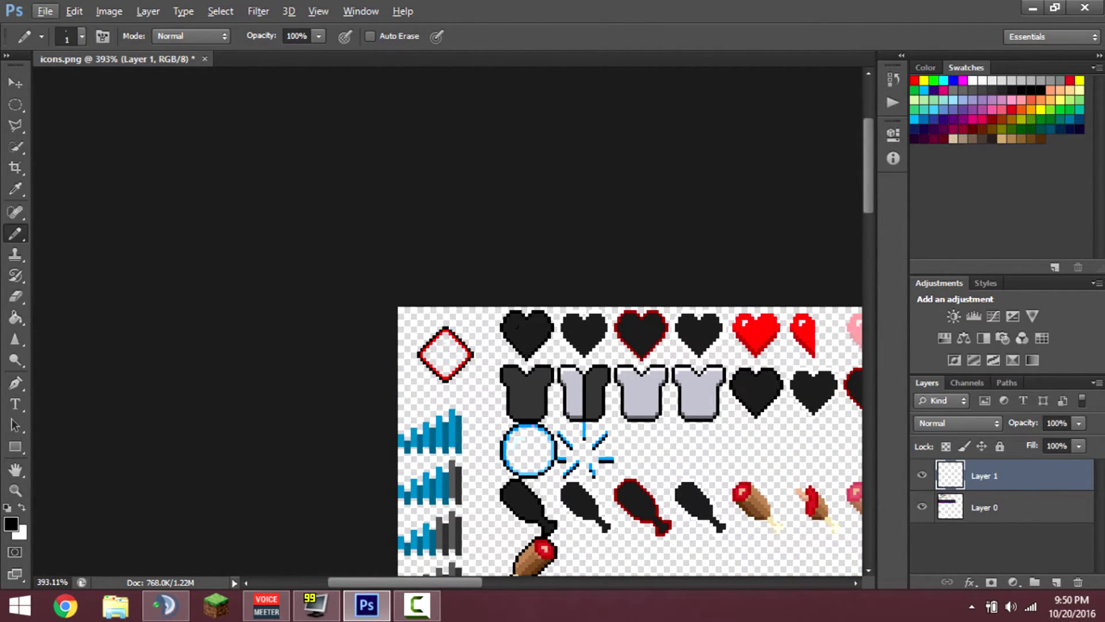
{"action": "scroll", "coordinate": [449, 348], "scroll_direction": "down", "scroll_amount": 4, "text": "alt"}
{"action": "scroll", "coordinate": [455, 230], "scroll_direction": "down", "scroll_amount": 3}
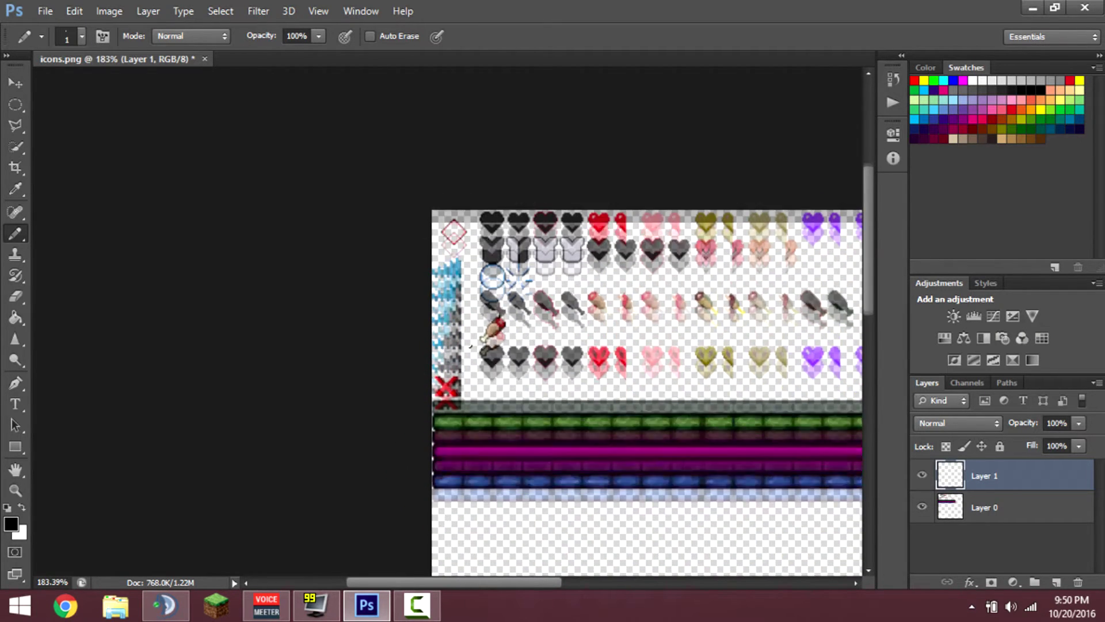
{"action": "scroll", "coordinate": [459, 70], "scroll_direction": "up", "scroll_amount": 1}
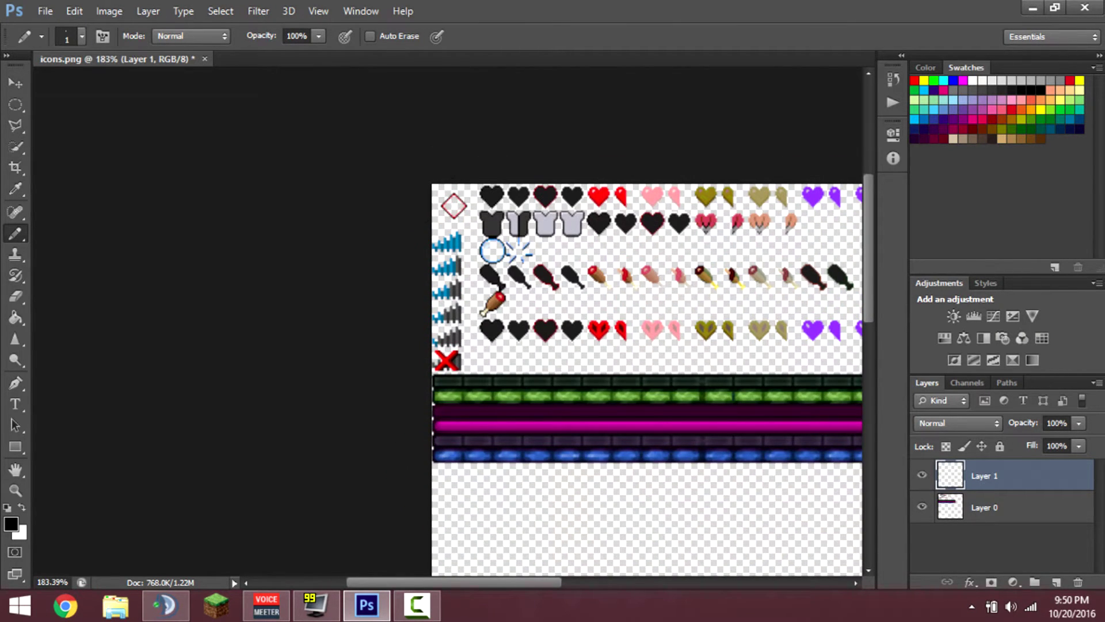
{"action": "scroll", "coordinate": [457, 214], "scroll_direction": "up", "scroll_amount": 5, "text": "alt"}
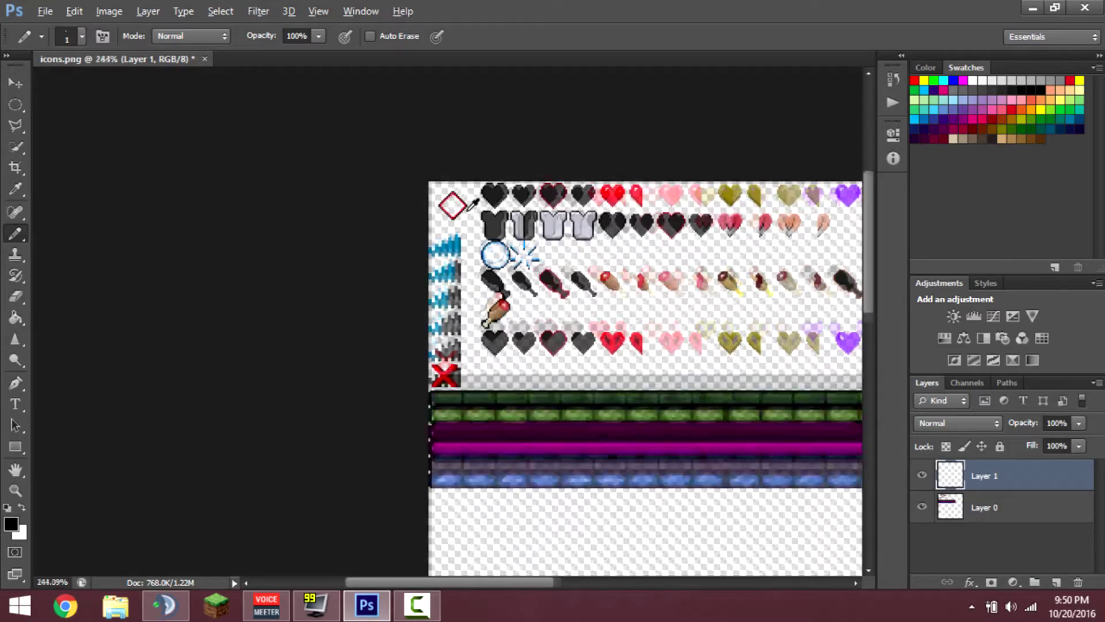
{"action": "scroll", "coordinate": [459, 211], "scroll_direction": "down", "scroll_amount": 5, "text": "alt"}
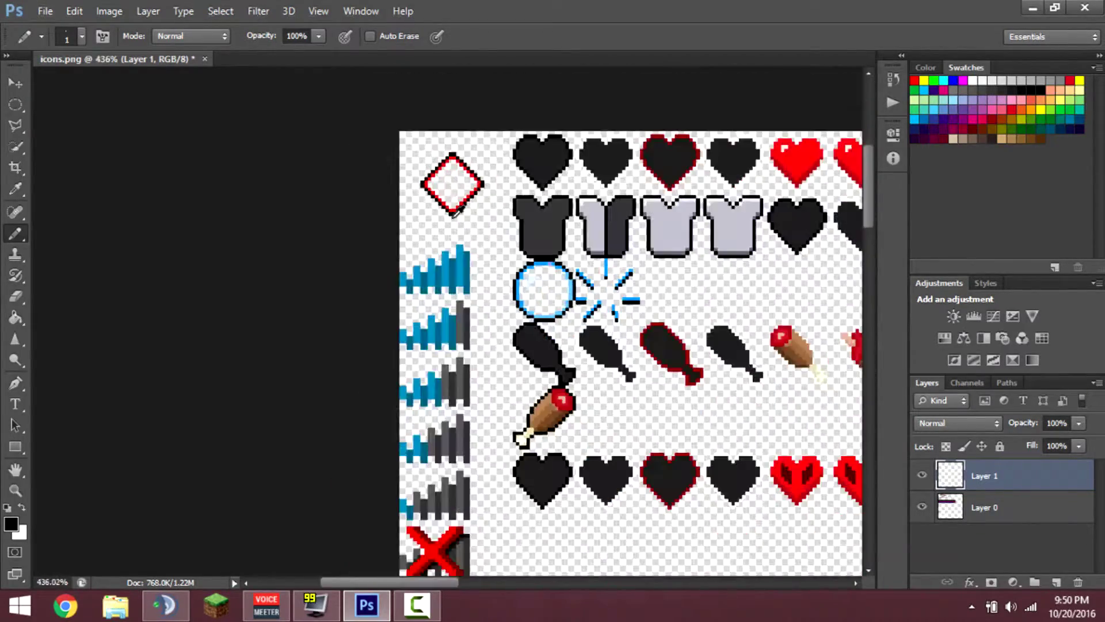
Save As icons.png in PNG format, replacing the existing Desktop file and accepting PNG options.
{"action": "left_click", "coordinate": [46, 11]}
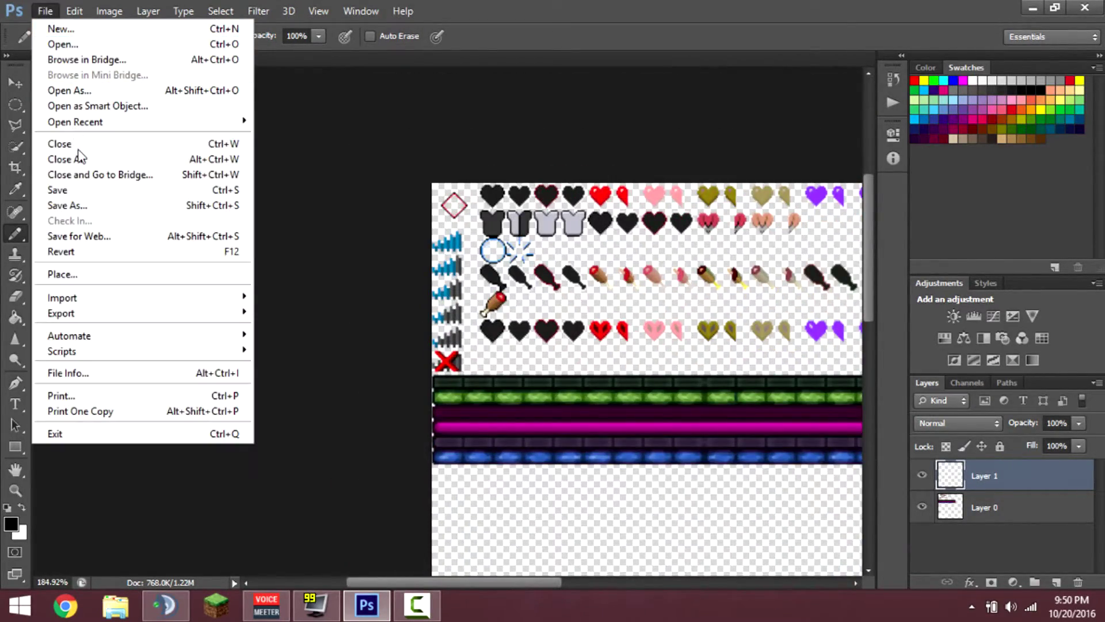
{"action": "left_click", "coordinate": [55, 208]}
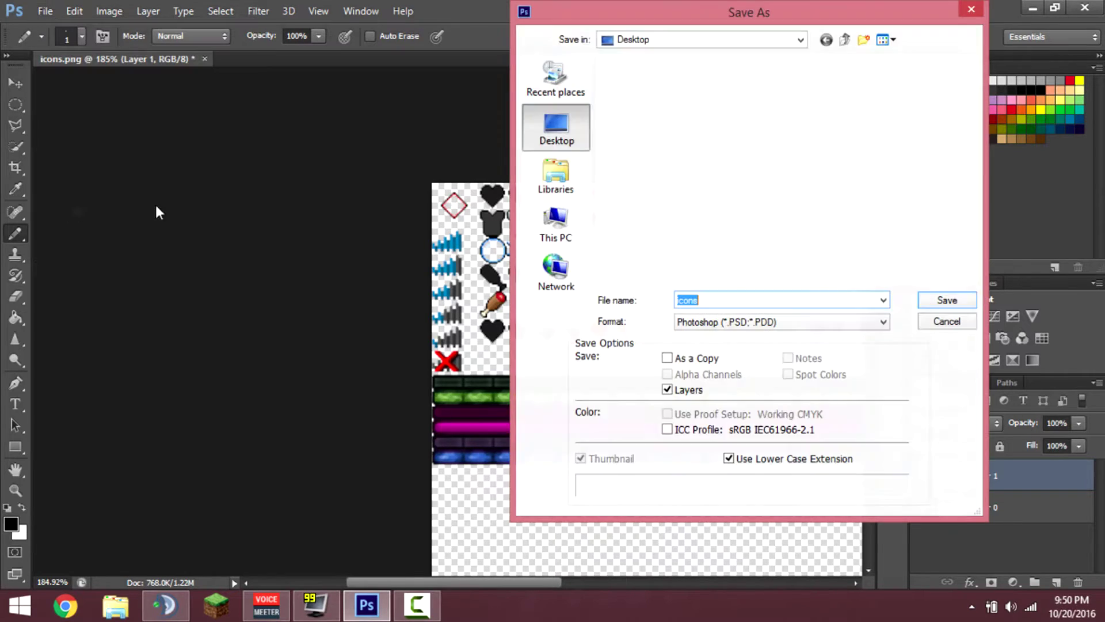
{"action": "left_click", "coordinate": [757, 323]}
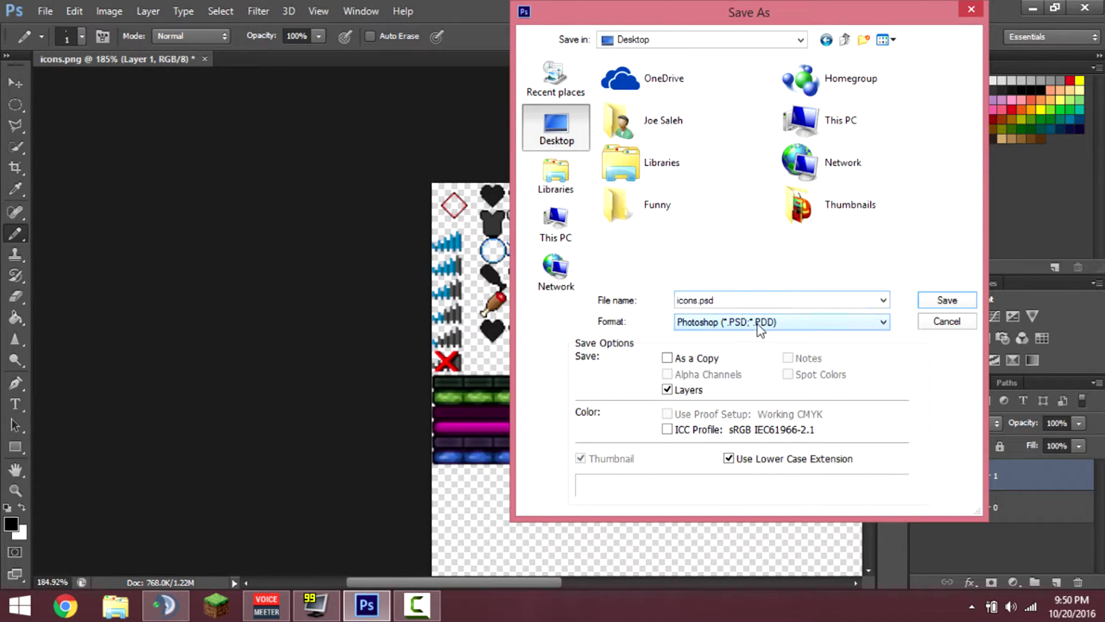
{"action": "left_click", "coordinate": [739, 516]}
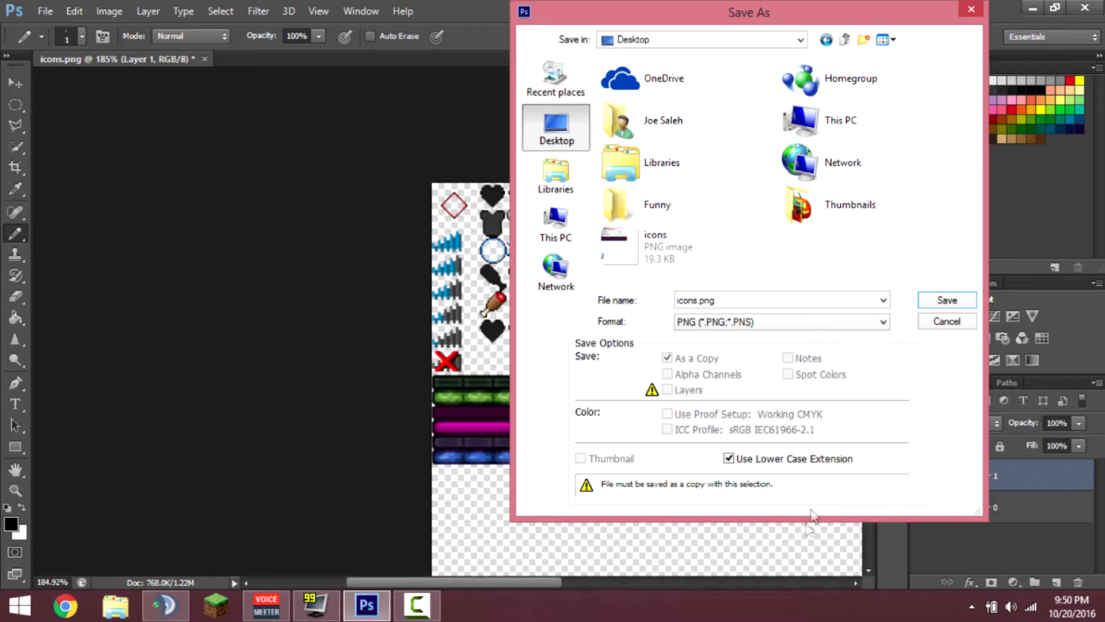
{"action": "left_click", "coordinate": [944, 299]}
{"action": "left_click", "coordinate": [521, 238]}
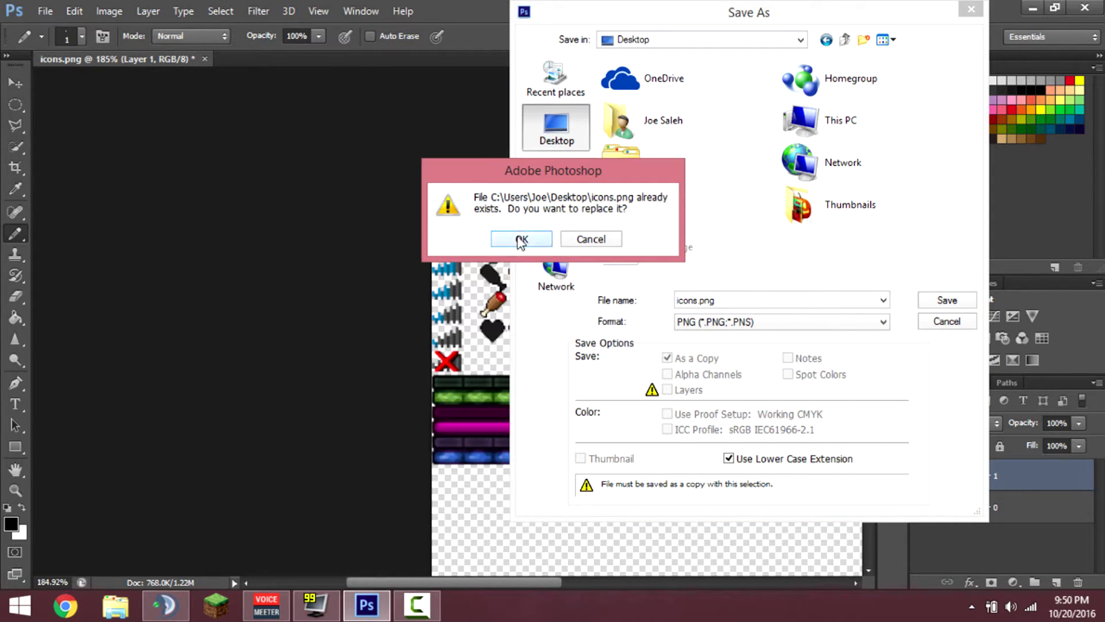
{"action": "left_click", "coordinate": [570, 192]}
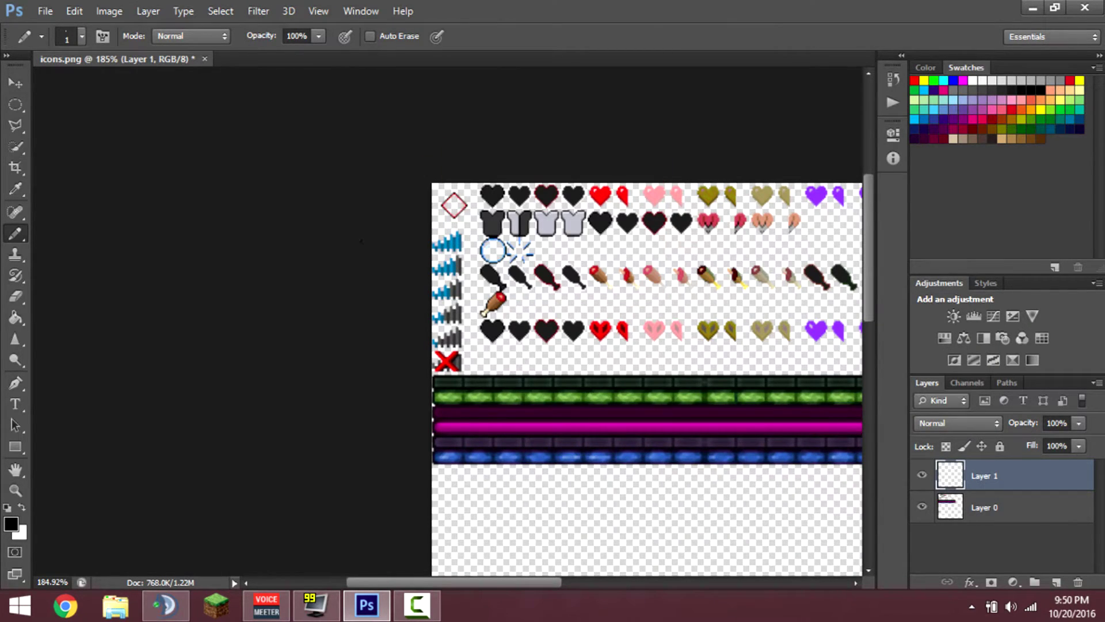